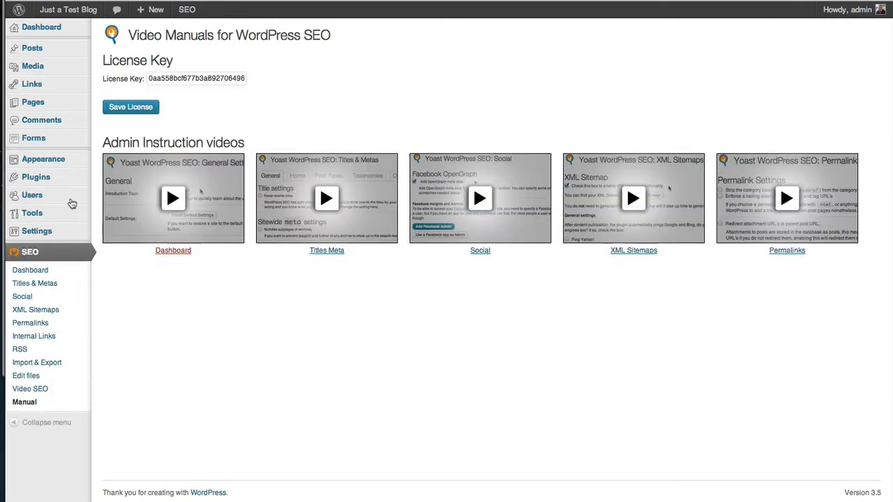
- Open the SEO plugin's general settings and examine the Webmaster Tools section
click(32, 270)
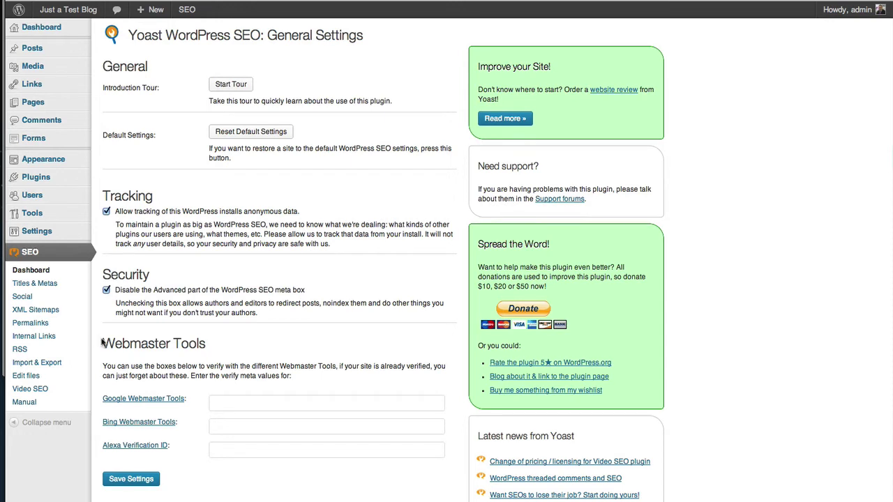
drag(101, 343, 205, 343)
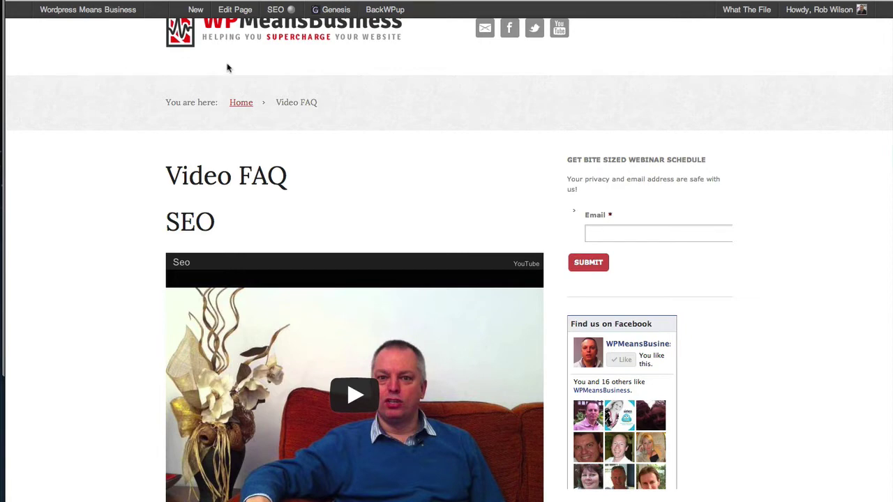
- Look through the SEO, Sitemaps and WebMaster Tools videos on the WPMeansBusiness Video FAQ page
scroll(272, 173, down, 3)
scroll(272, 173, down, 13)
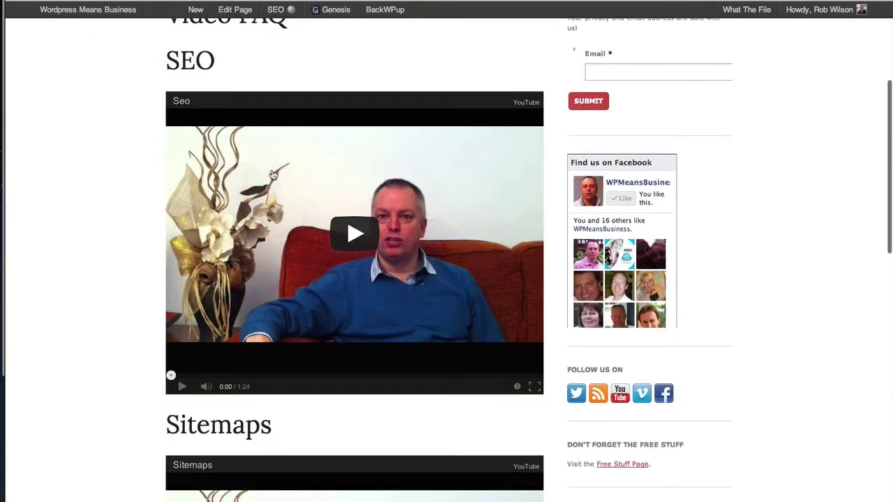
scroll(272, 174, down, 8)
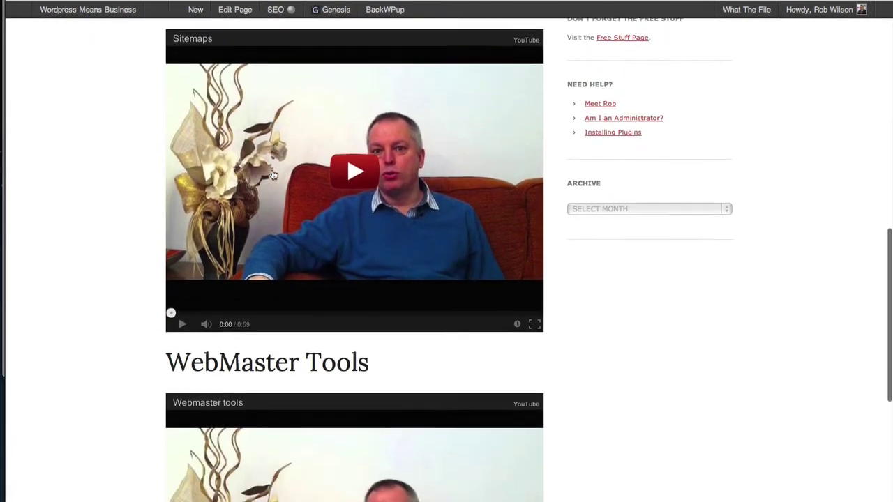
scroll(272, 172, down, 3)
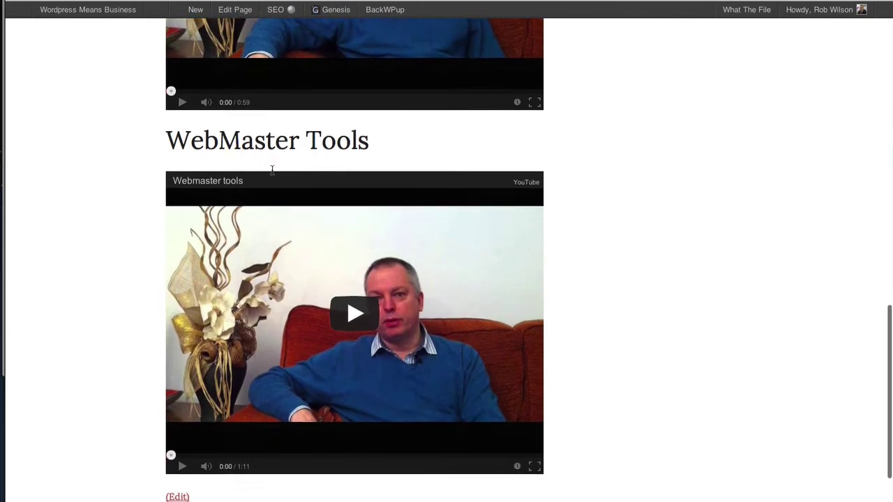
scroll(273, 175, up, 20)
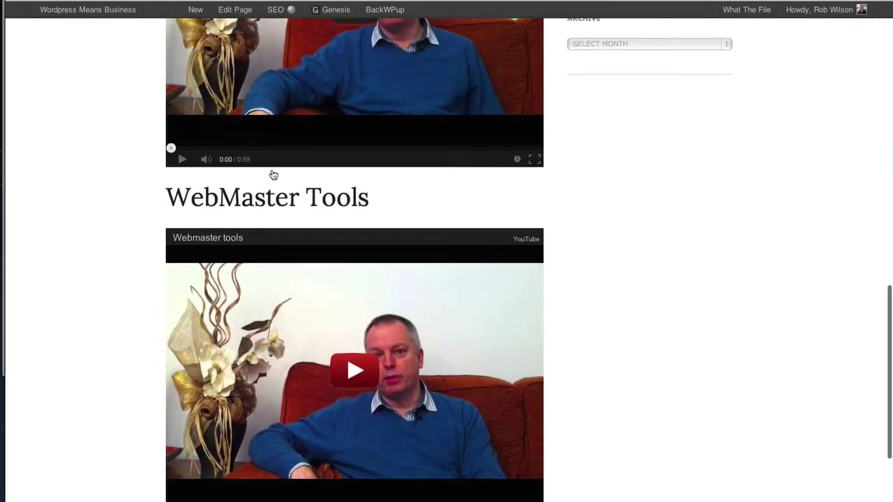
scroll(272, 174, up, 3)
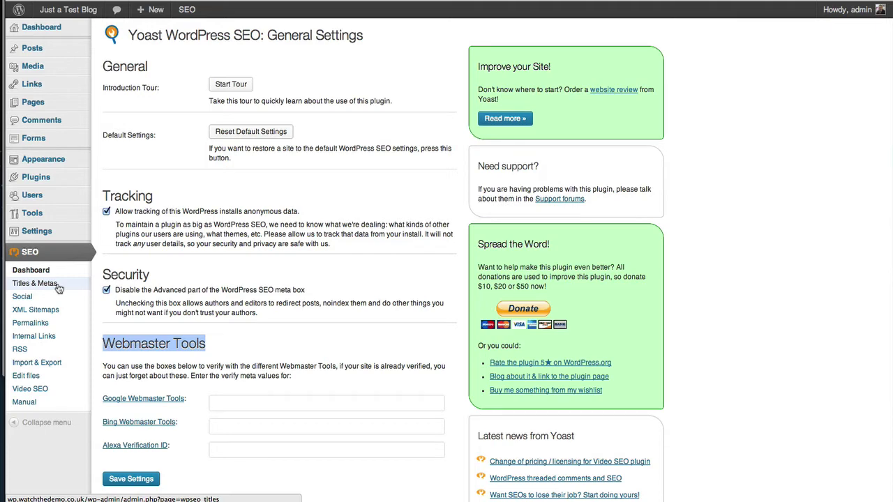
- Review the general Titles & Metas settings and display the homepage title and meta description templates
click(58, 288)
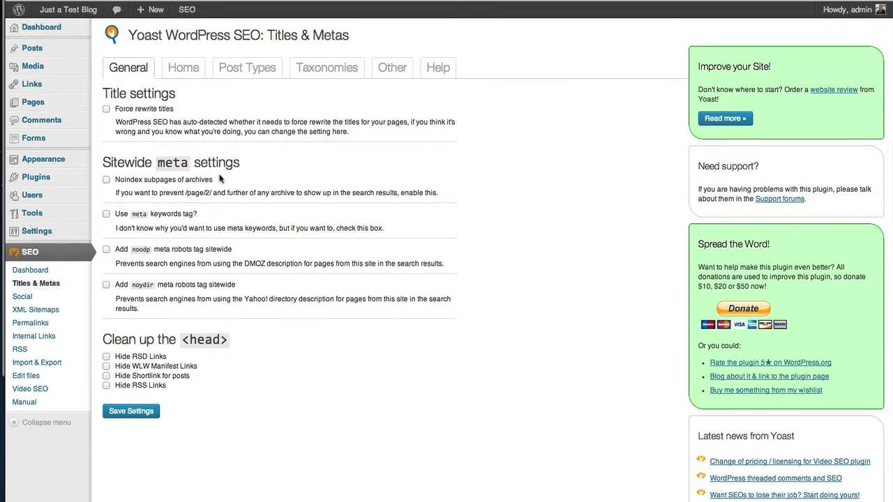
scroll(209, 146, down, 1)
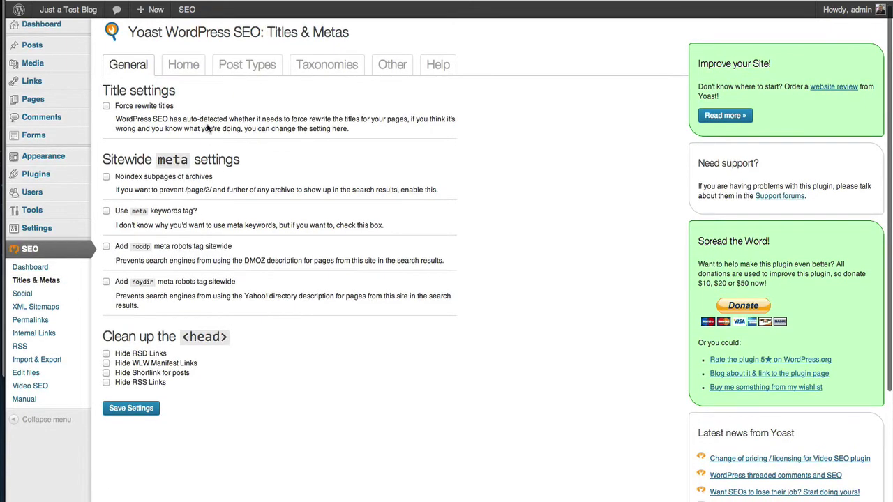
click(189, 72)
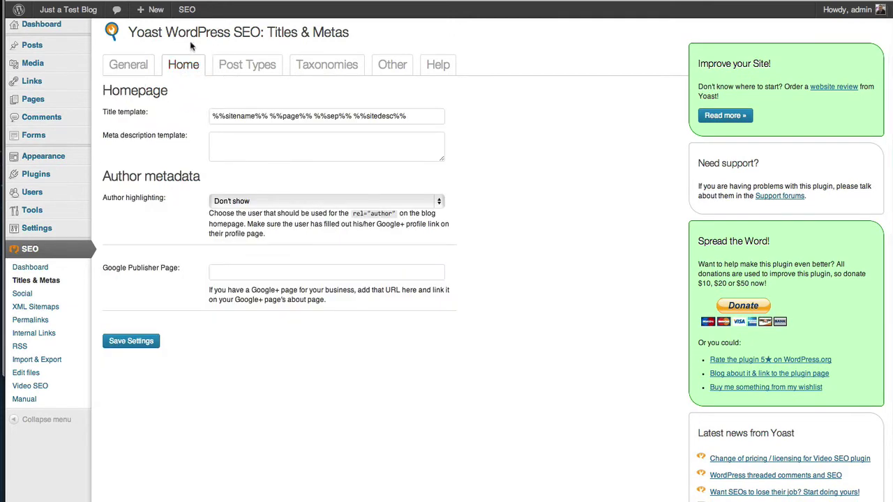
scroll(178, 112, down, 1)
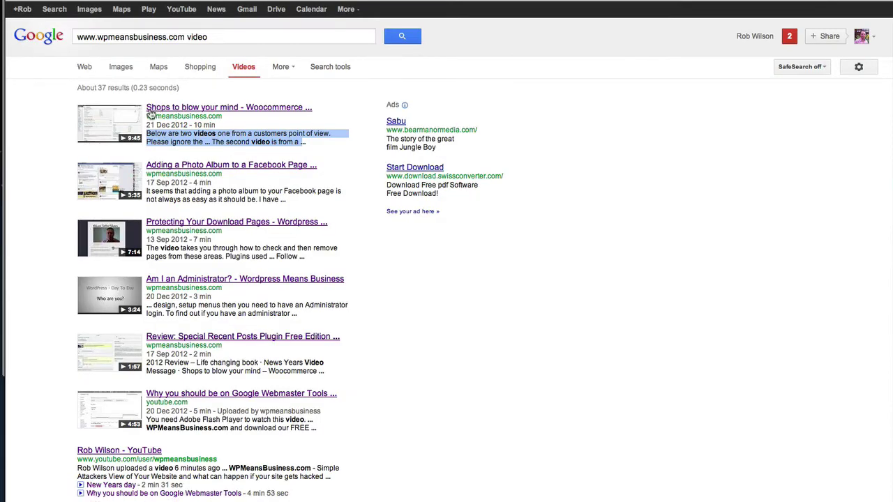
drag(144, 109, 338, 113)
click(317, 145)
drag(318, 145, 144, 106)
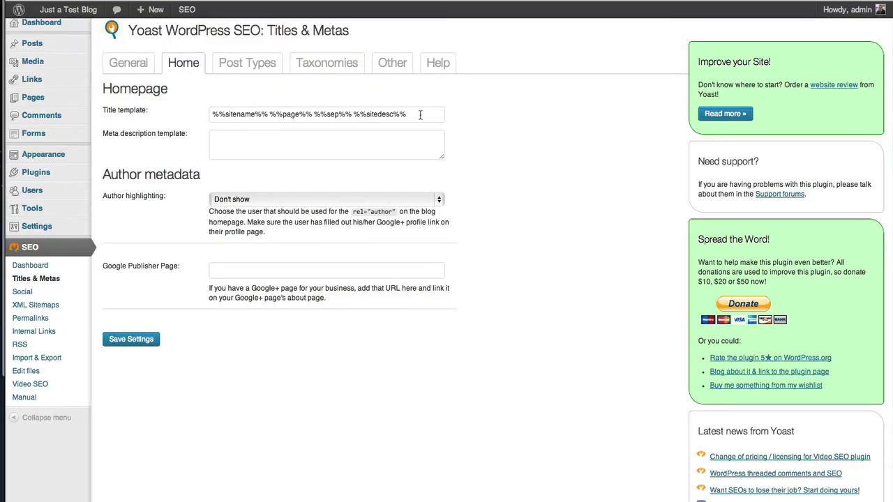
- Examine the homepage title template, the reference list of template variables, and the meta description field
drag(422, 114, 141, 103)
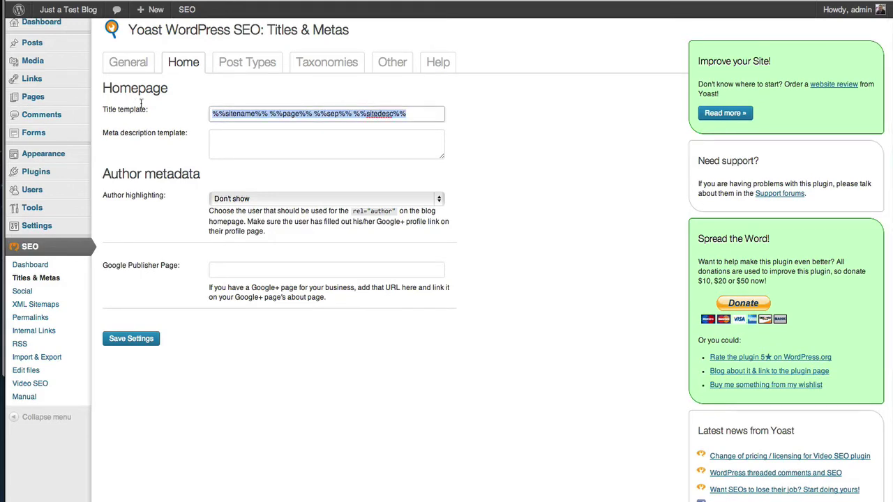
click(447, 67)
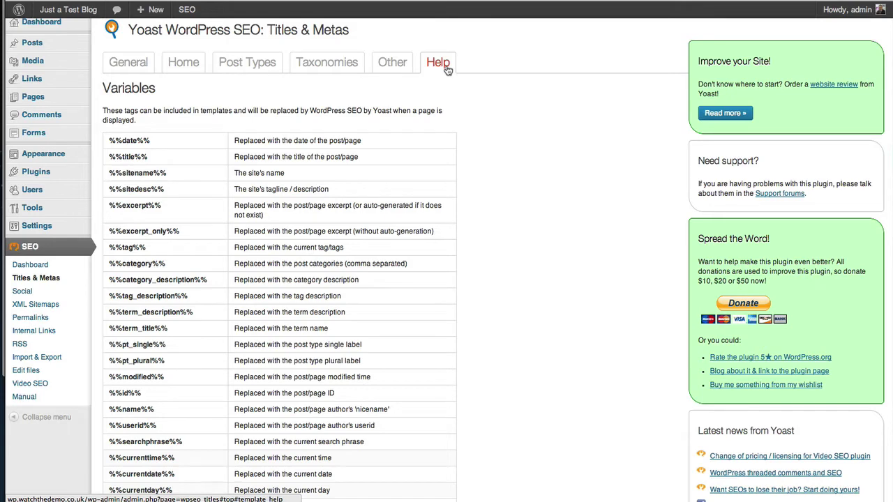
click(185, 63)
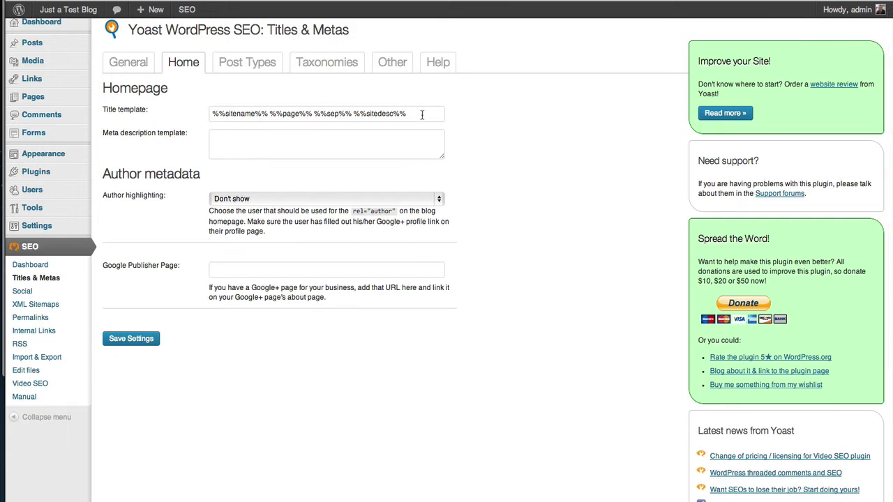
drag(424, 114, 37, 97)
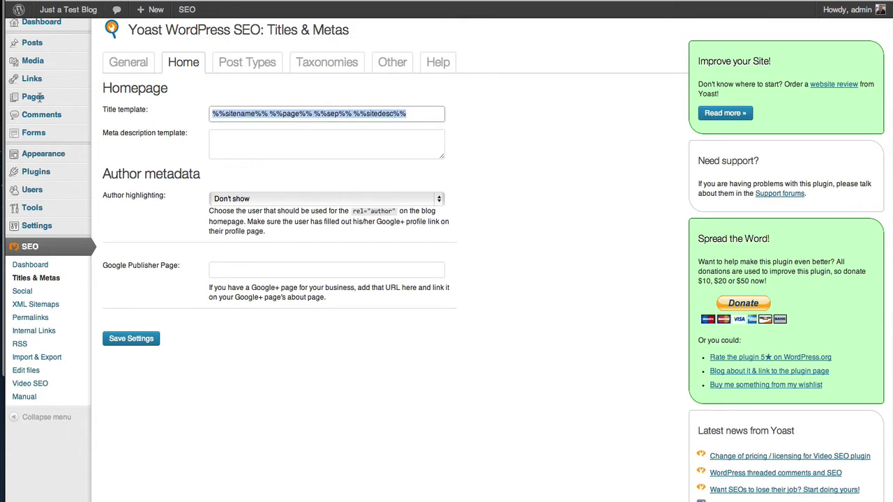
click(245, 158)
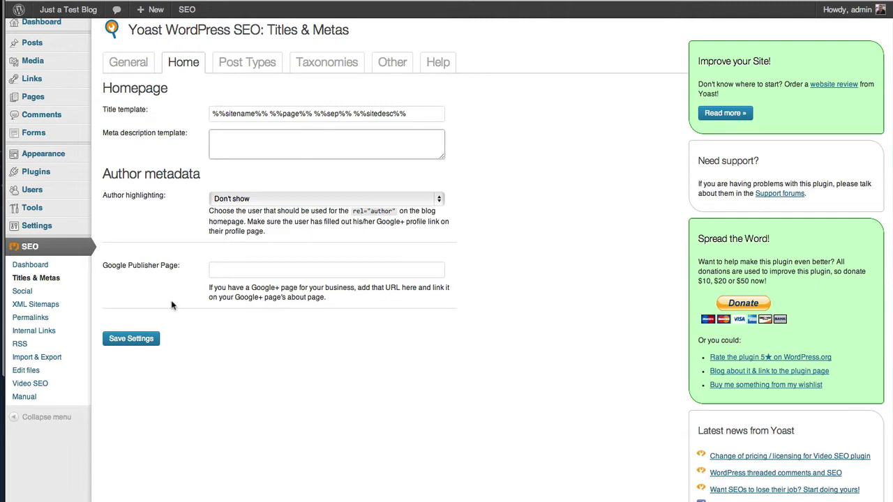
scroll(101, 177, down, 1)
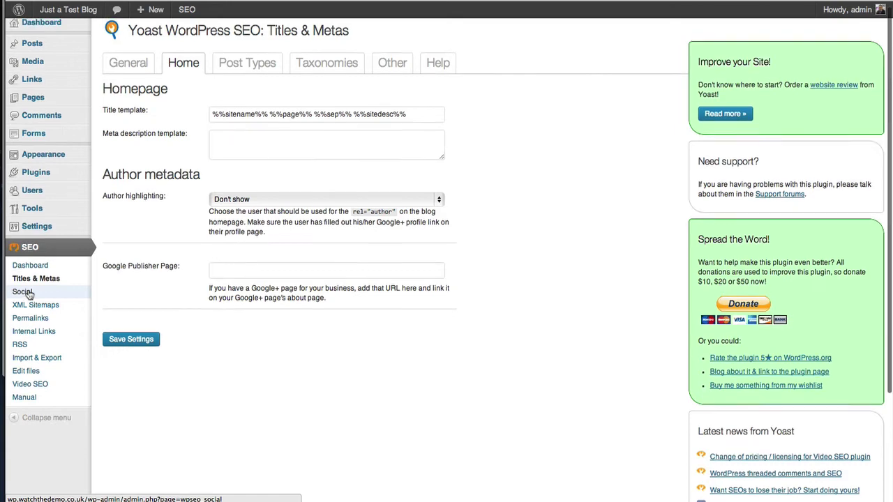
- Review the plugin's social settings for Facebook OpenGraph and Twitter card meta data
click(28, 293)
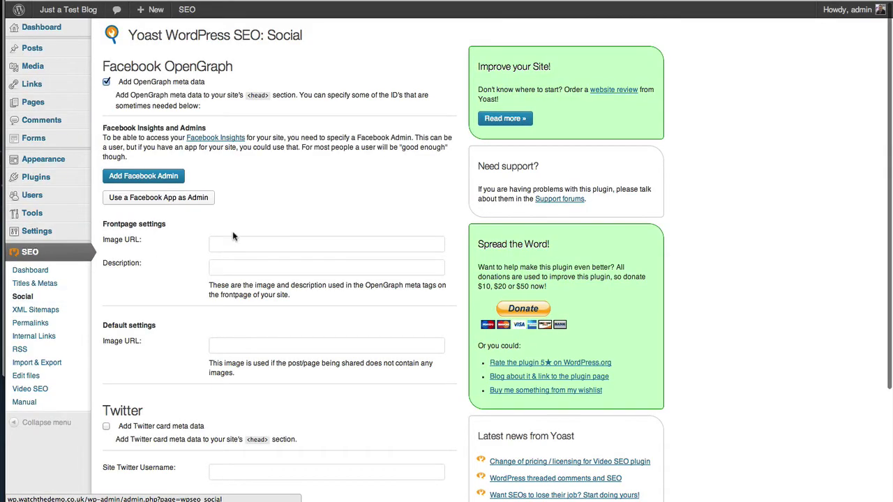
scroll(306, 231, down, 1)
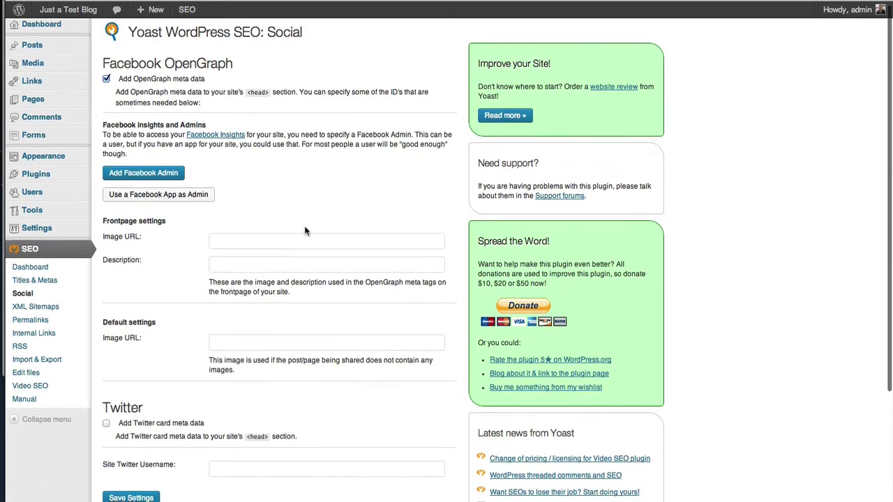
scroll(305, 231, down, 1)
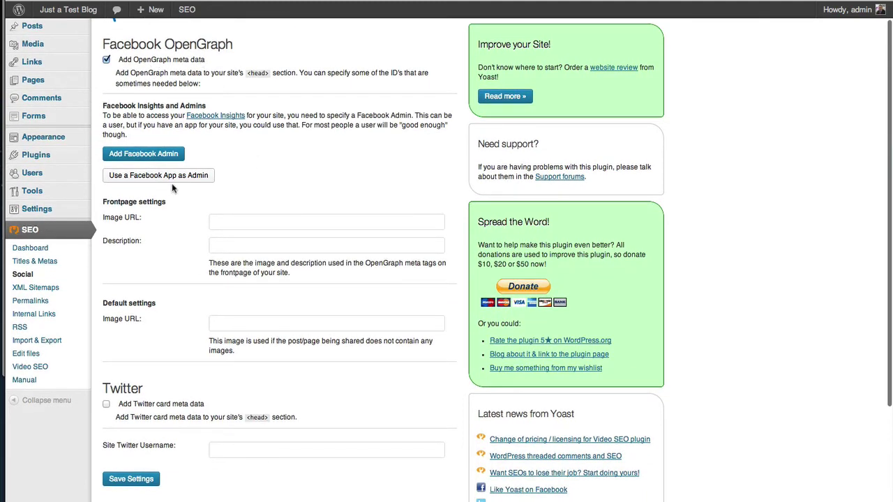
- Review the XML sitemap settings and the RSS feed content added after each post
click(38, 288)
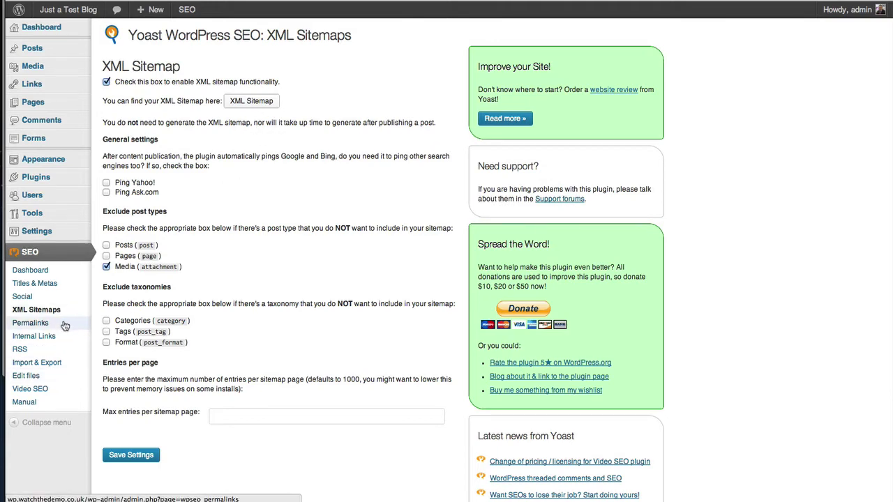
click(51, 355)
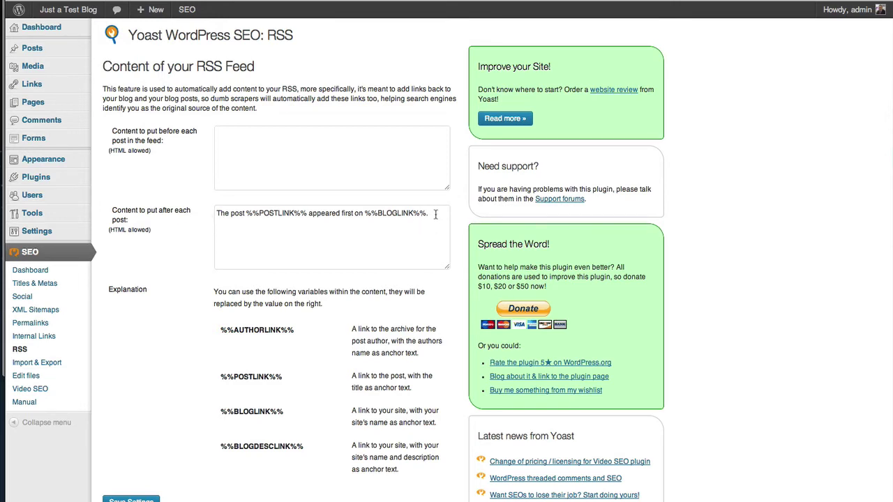
drag(435, 215, 185, 207)
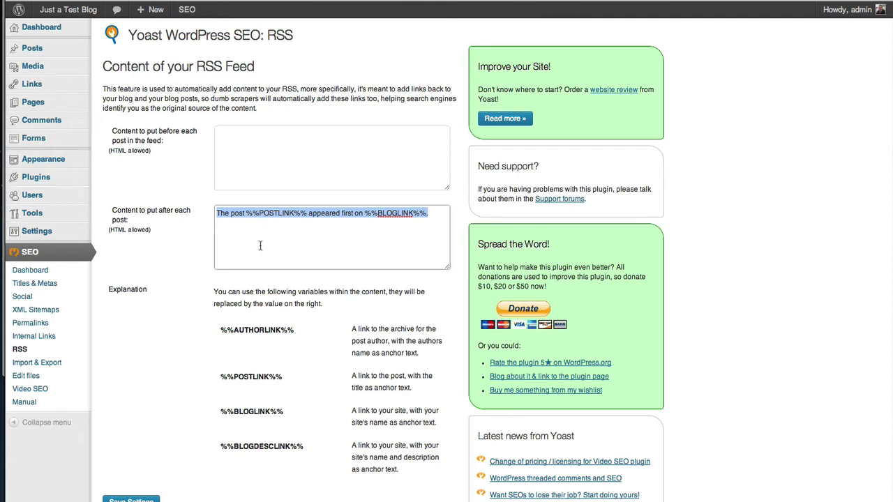
click(309, 240)
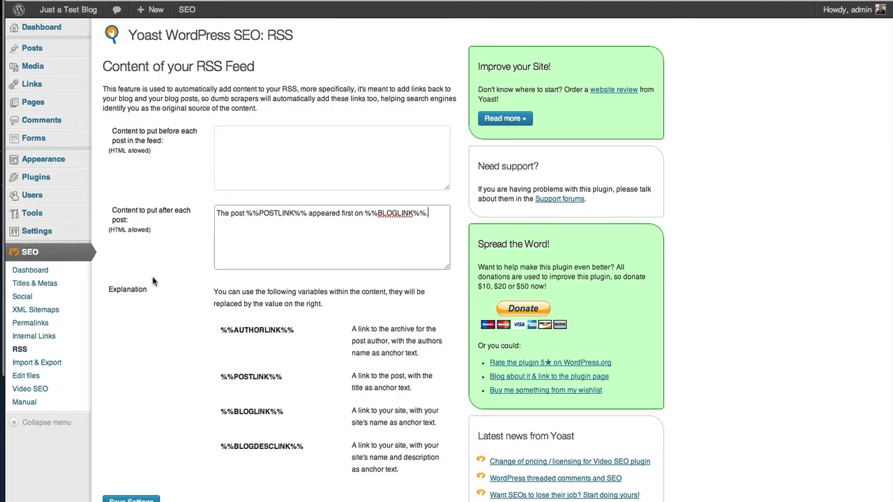
- In the Video SEO settings, enable hiding the sitemap from normal visitors
click(40, 393)
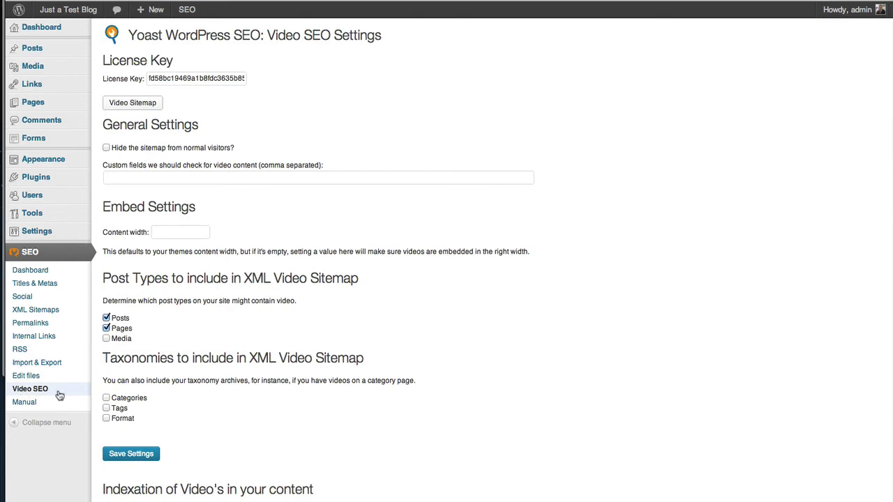
scroll(229, 283, down, 2)
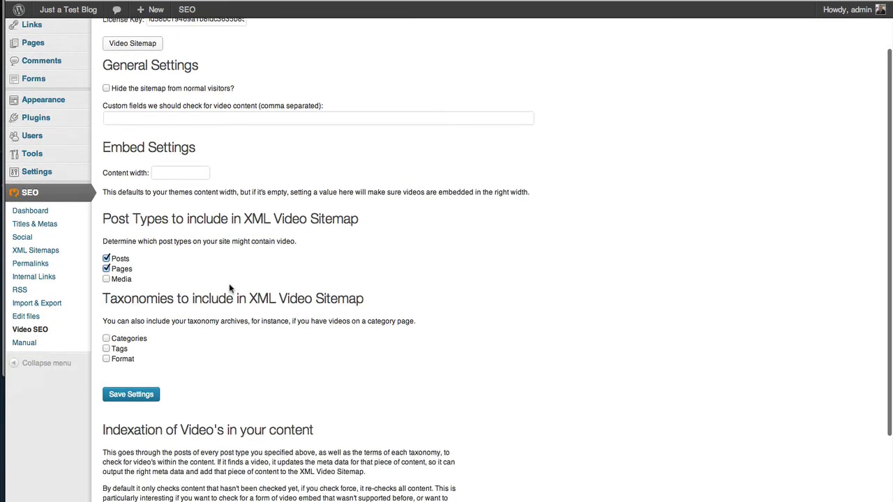
scroll(229, 283, up, 2)
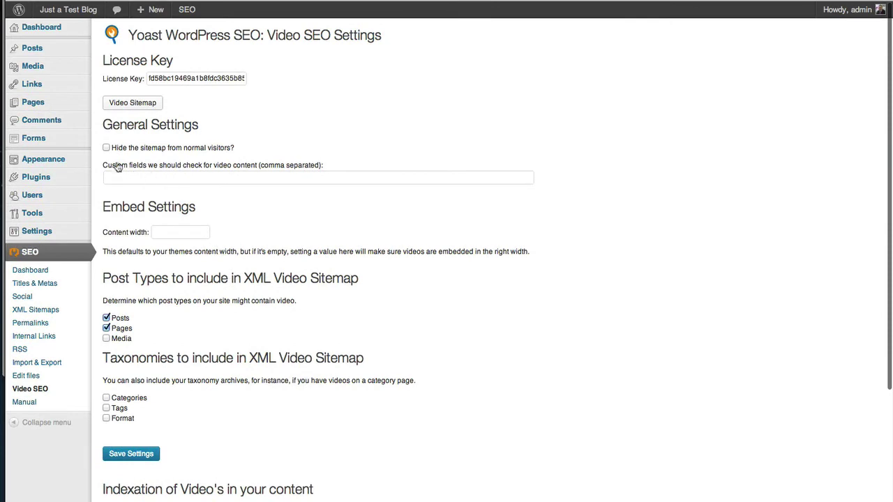
click(106, 148)
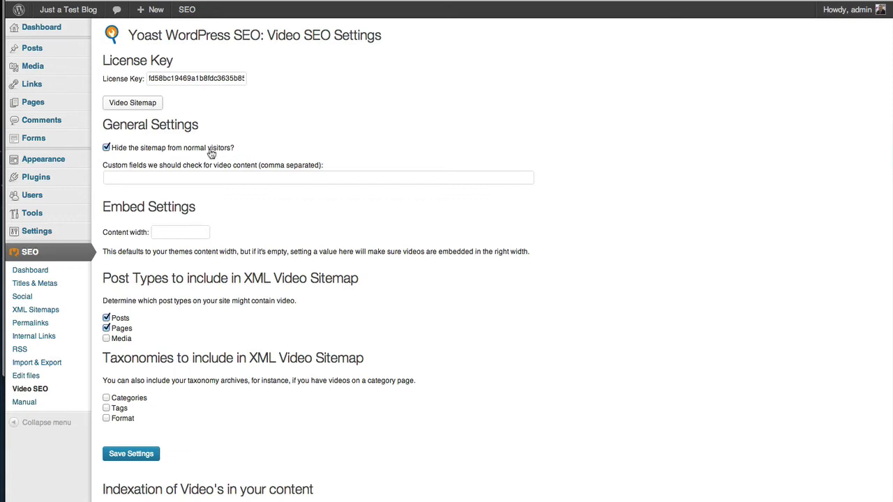
- Examine the lipsum page as it is published on the test blog
click(27, 408)
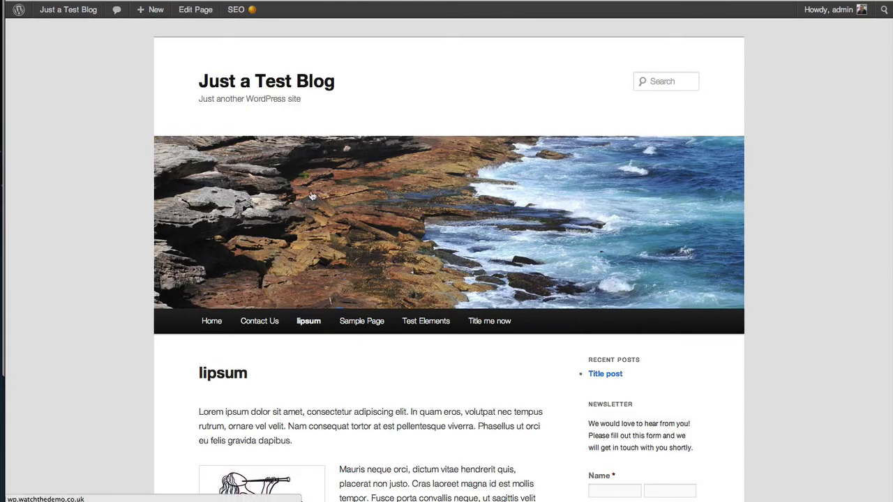
scroll(296, 229, down, 5)
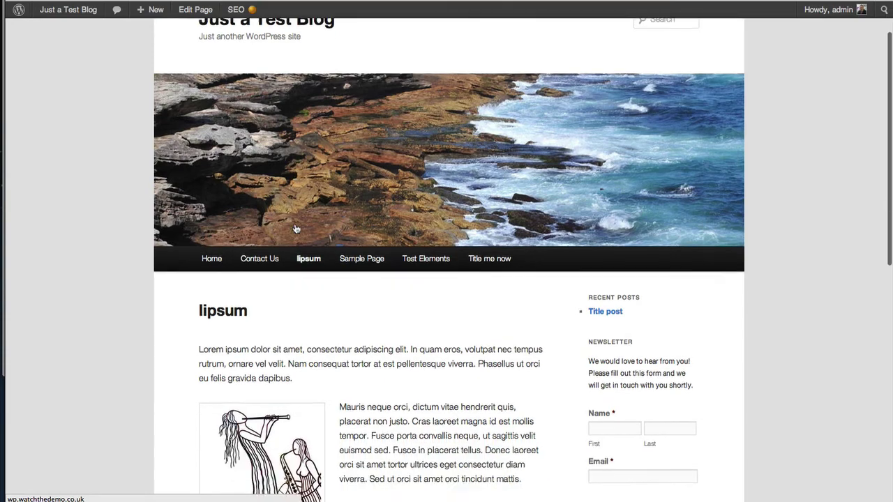
scroll(296, 229, down, 3)
scroll(296, 229, up, 5)
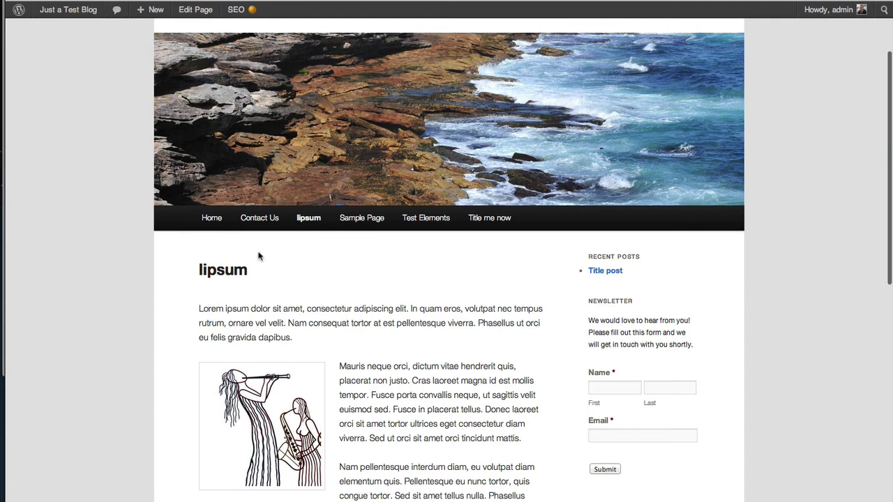
- Open the lipsum page for editing and change its title to "Lorem ipsum", copied from the opening words of the body text
click(200, 10)
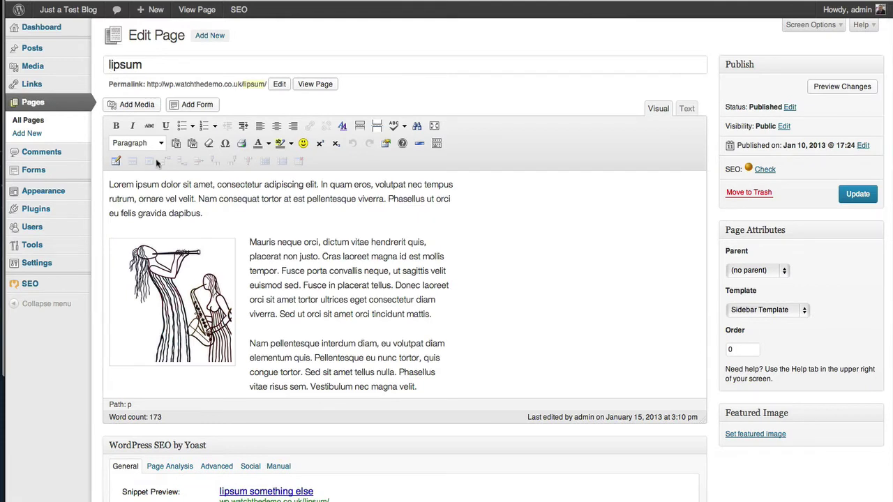
drag(134, 184, 97, 179)
drag(160, 184, 98, 180)
key(ctrl+c)
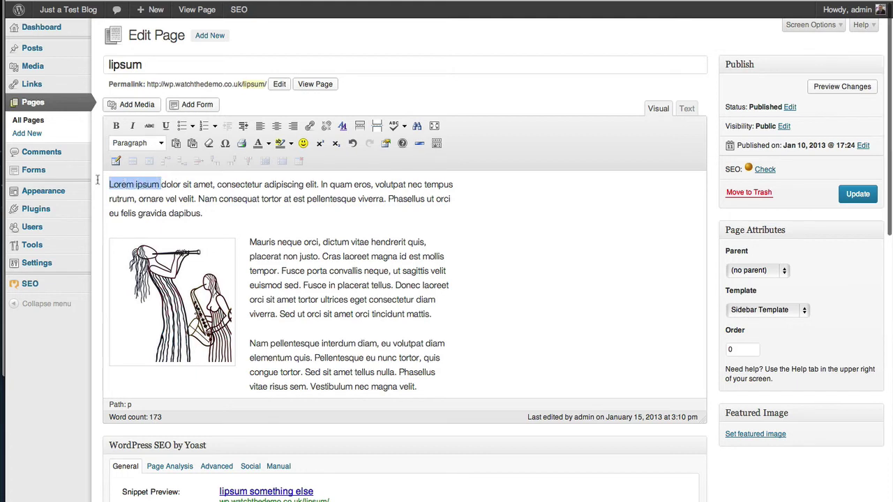
double_click(204, 64)
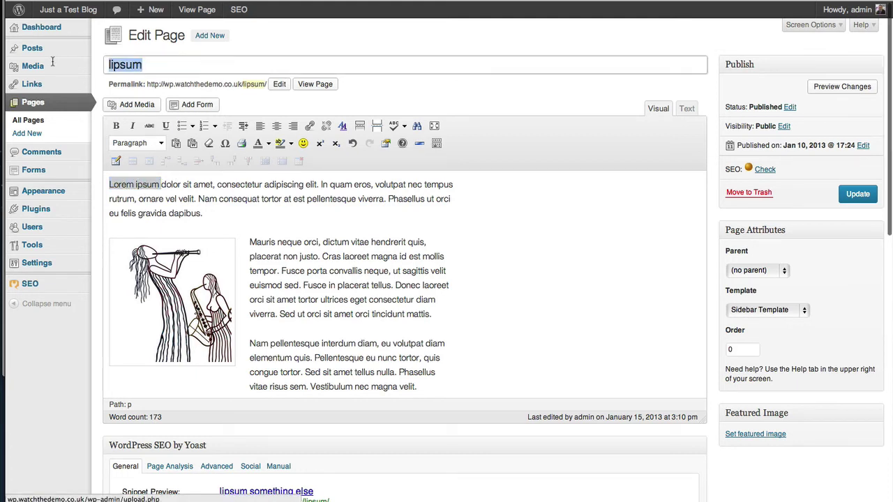
key(ctrl+v)
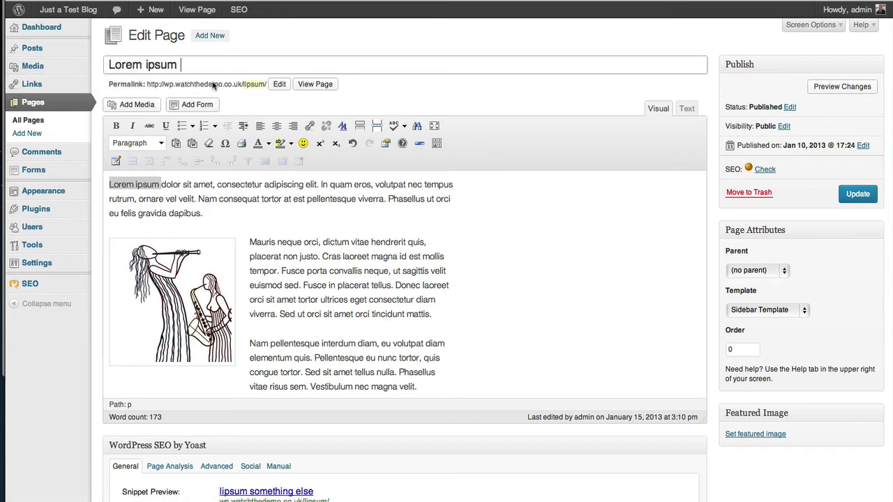
key(BackSpace)
- Set the page's focus keyword to "Lorem ipsum" in the Yoast SEO settings, without taking any of the suggested phrases
scroll(281, 238, down, 1)
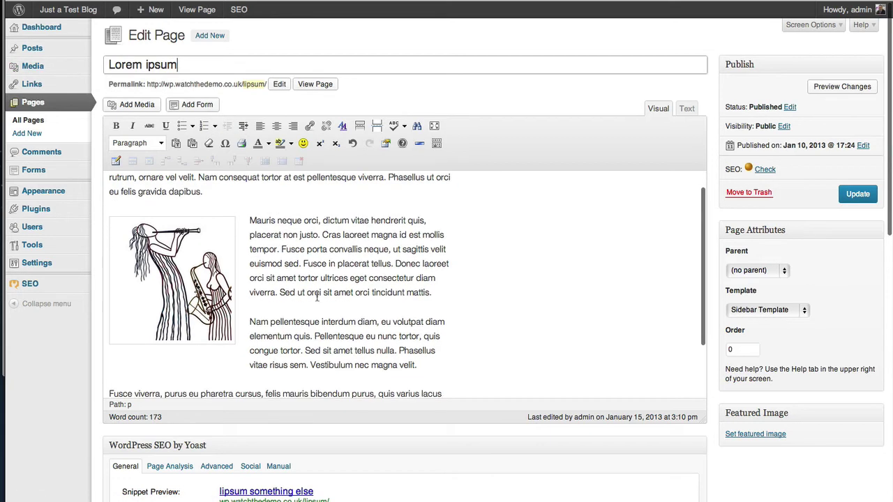
scroll(284, 256, up, 1)
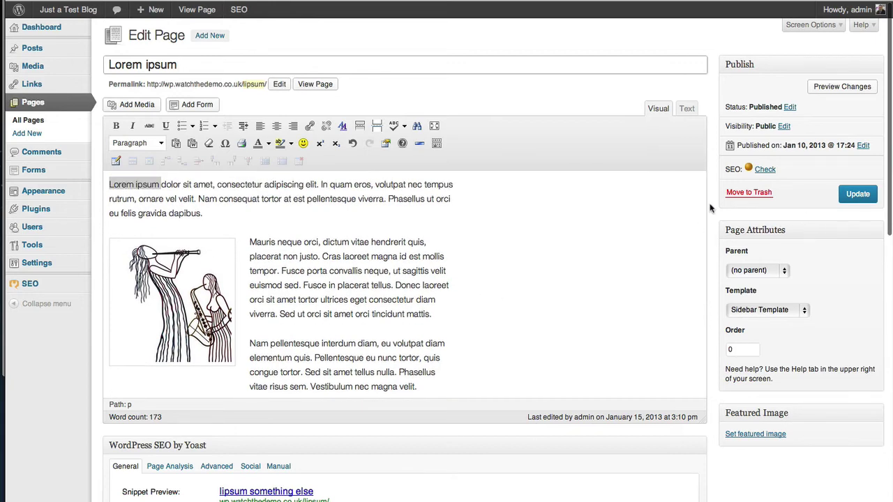
scroll(711, 203, down, 3)
scroll(710, 207, down, 5)
scroll(409, 243, up, 1)
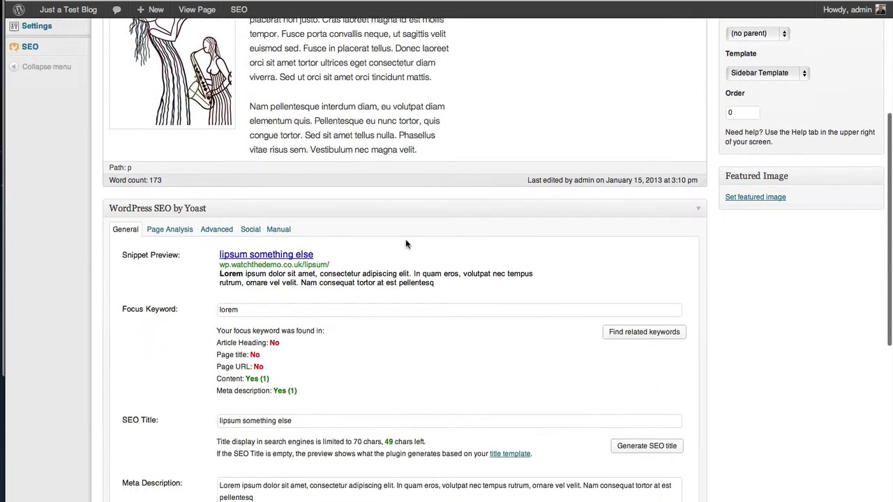
scroll(206, 208, down, 3)
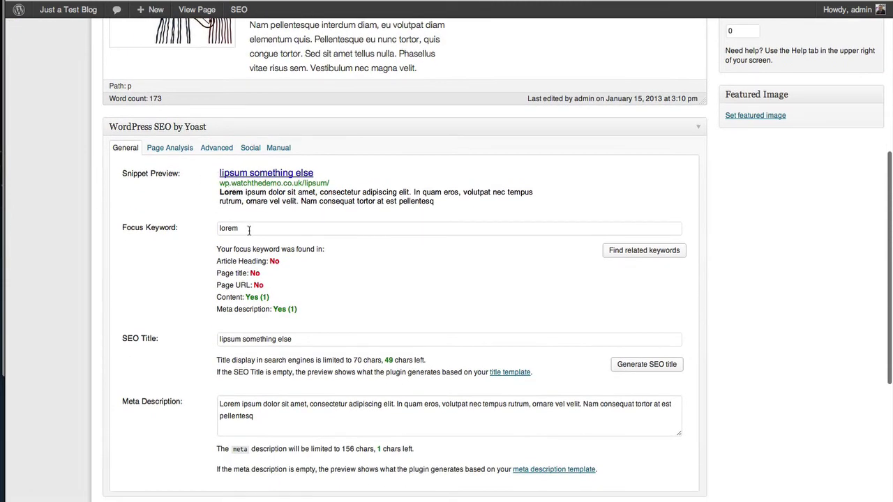
drag(247, 226, 179, 225)
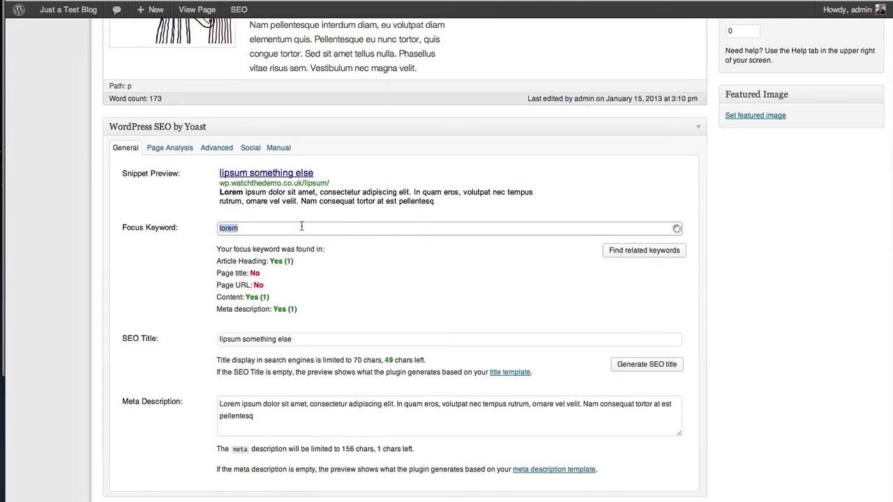
key(BackSpace)
text(Lorem ipsum)
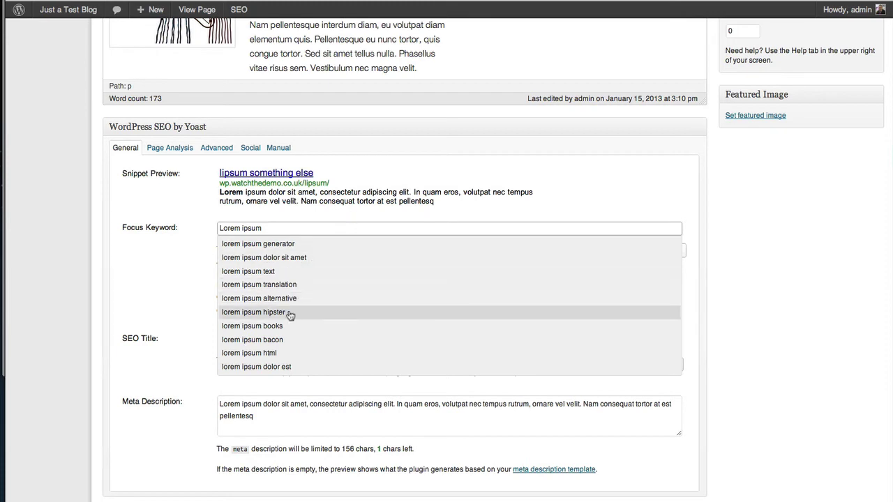
click(138, 234)
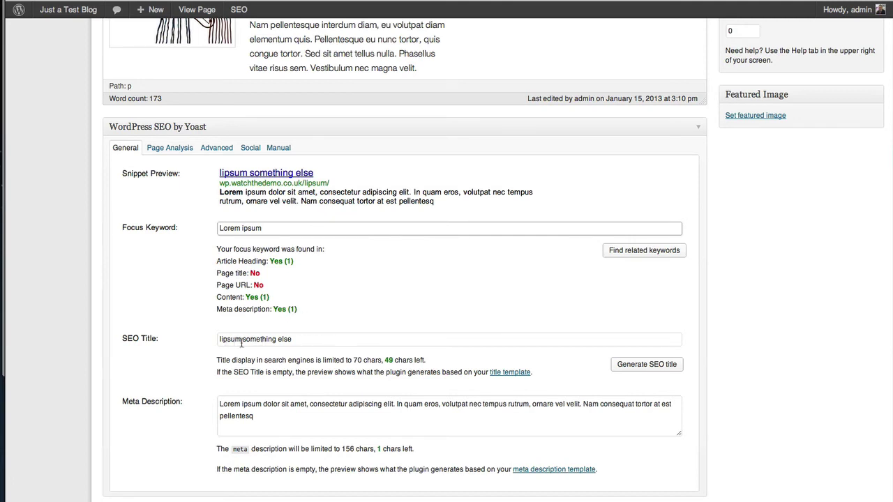
- Replace the page's SEO title with "Lorem ipsum Click here"
drag(315, 339, 179, 338)
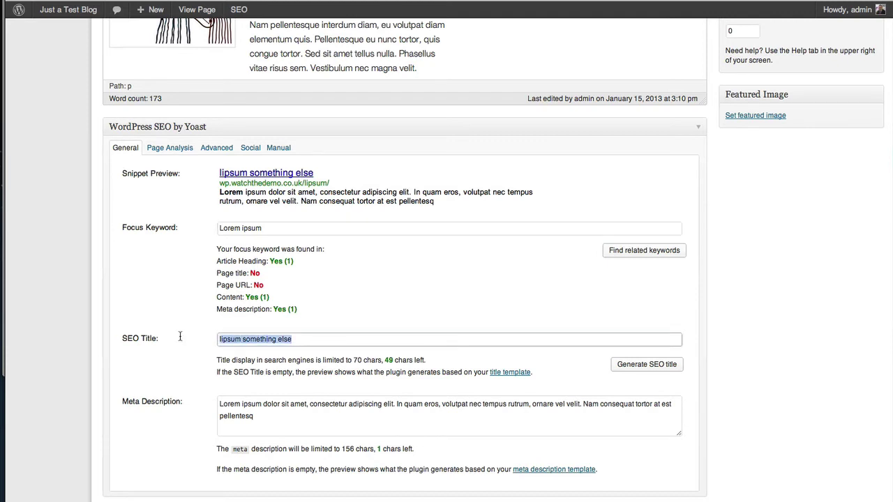
key(ctrl+v)
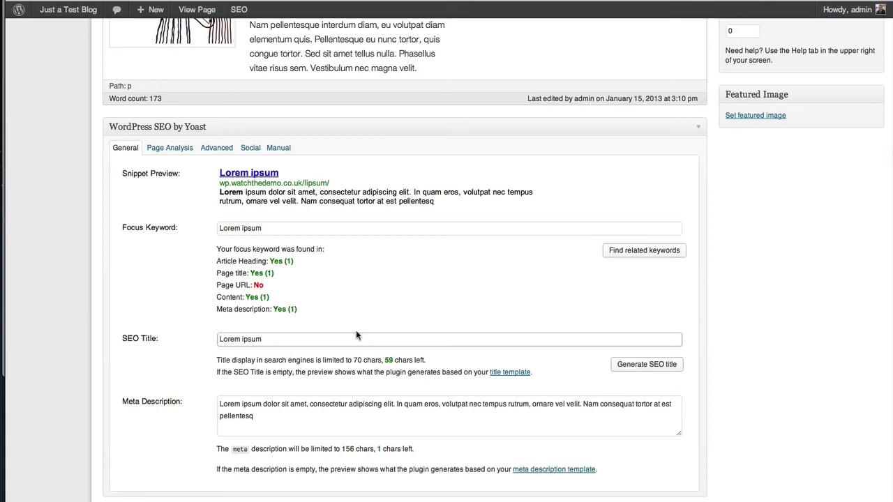
text(Click h)
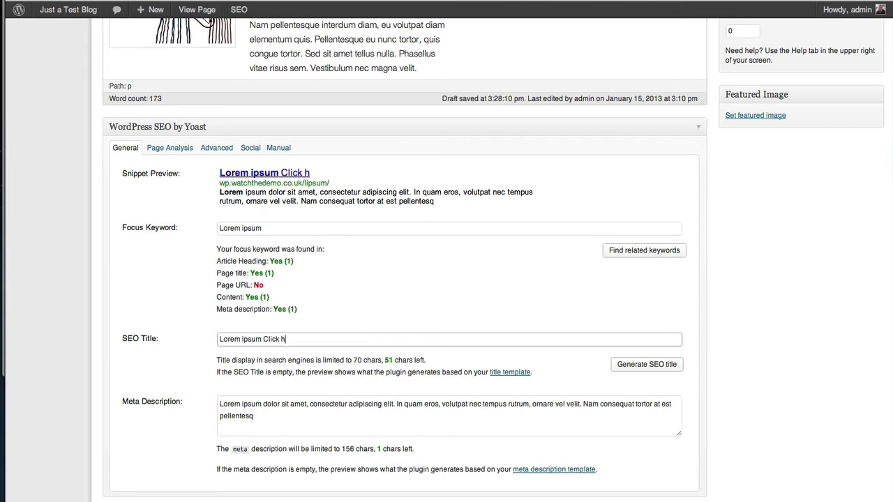
text(ere)
- Examine the snippet description and the character limits for SEO title and meta description, comparing them with the Google video search results
scroll(326, 340, down, 1)
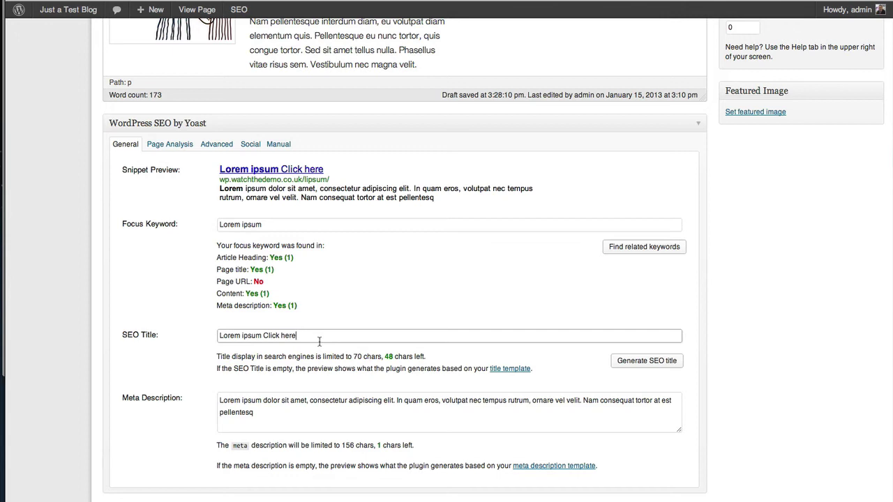
scroll(318, 341, down, 2)
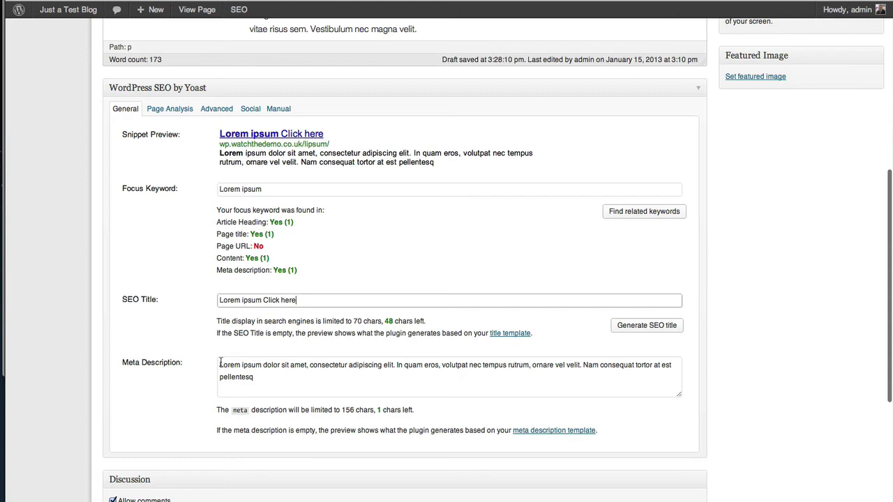
drag(219, 153, 448, 166)
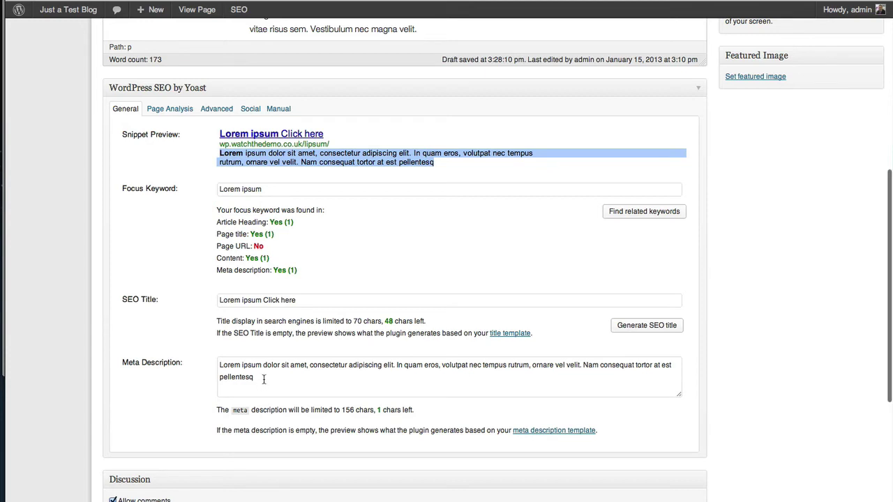
scroll(264, 379, down, 1)
drag(415, 389, 219, 385)
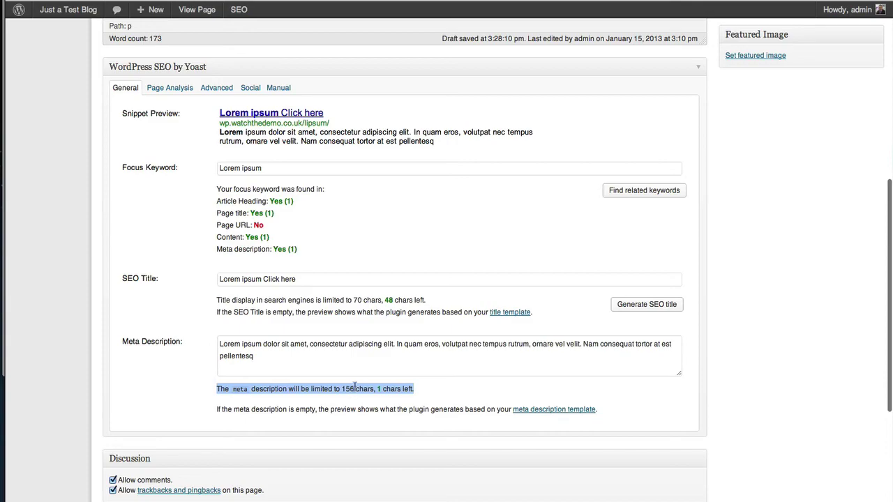
key(ctrl+Tab)
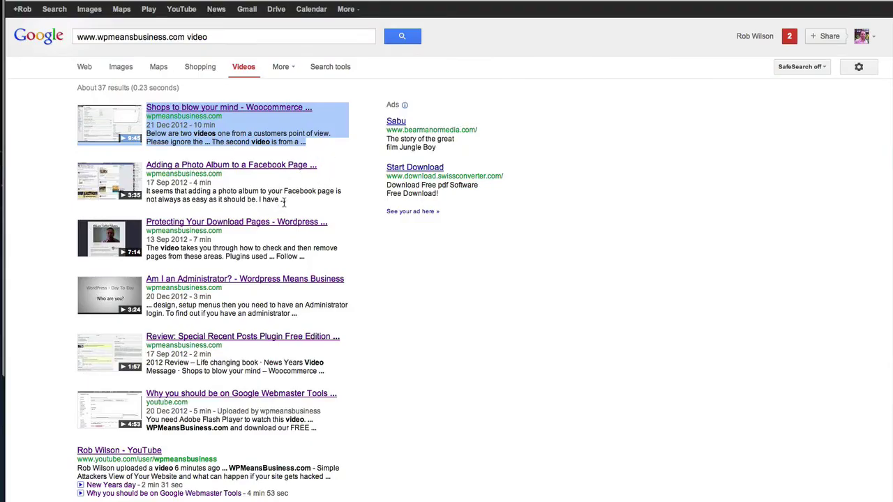
key(ctrl+Tab)
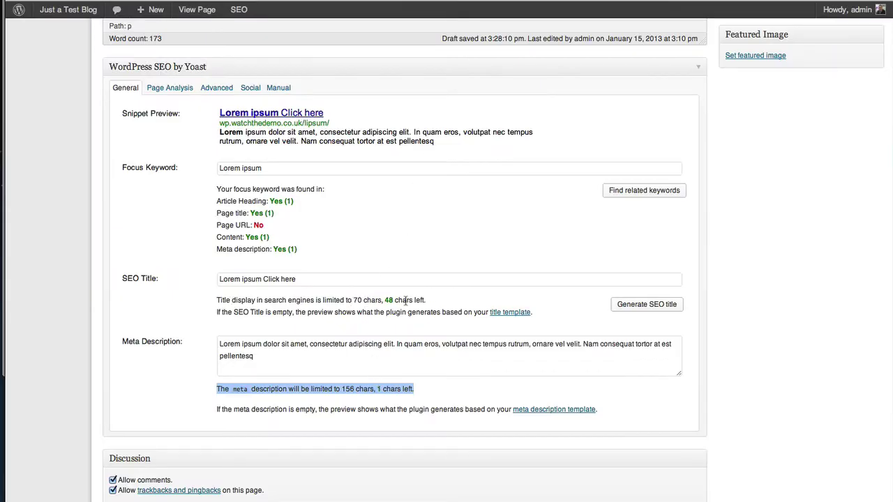
drag(375, 300, 413, 299)
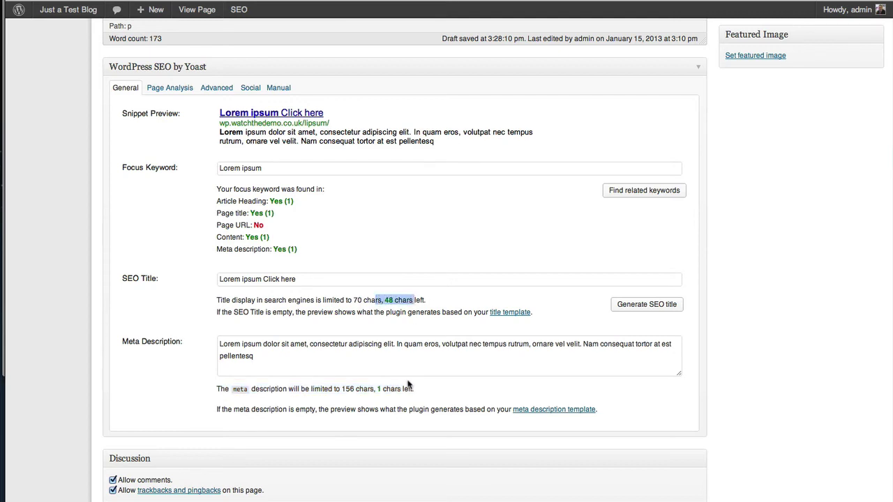
drag(417, 389, 338, 389)
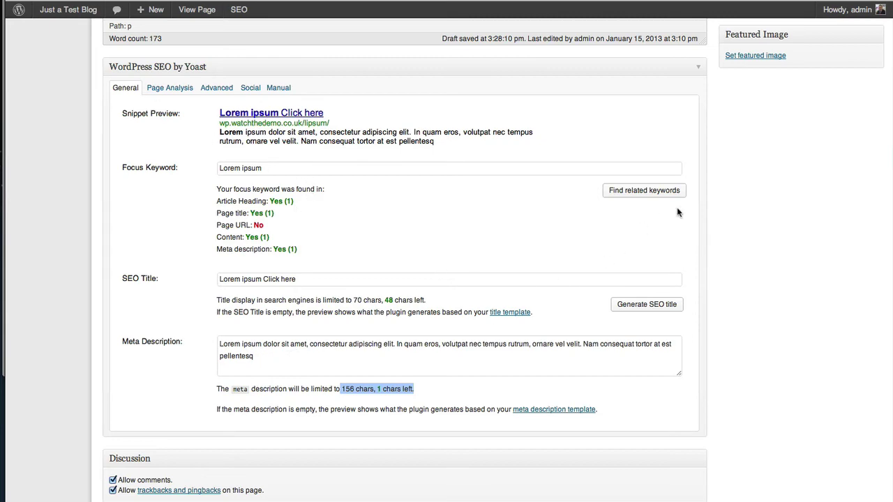
- Update the page to save the new title and SEO fields, and review where the focus keyword is found
scroll(677, 207, up, 5)
click(857, 39)
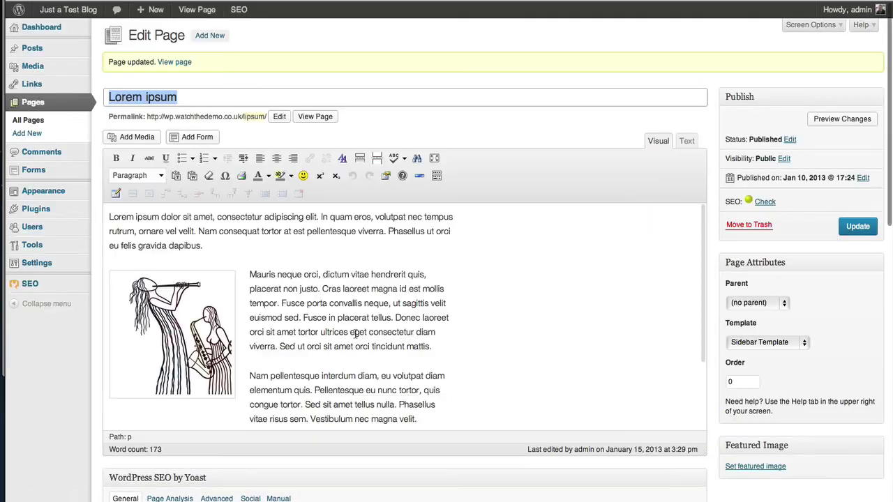
scroll(450, 338, down, 3)
scroll(449, 338, down, 7)
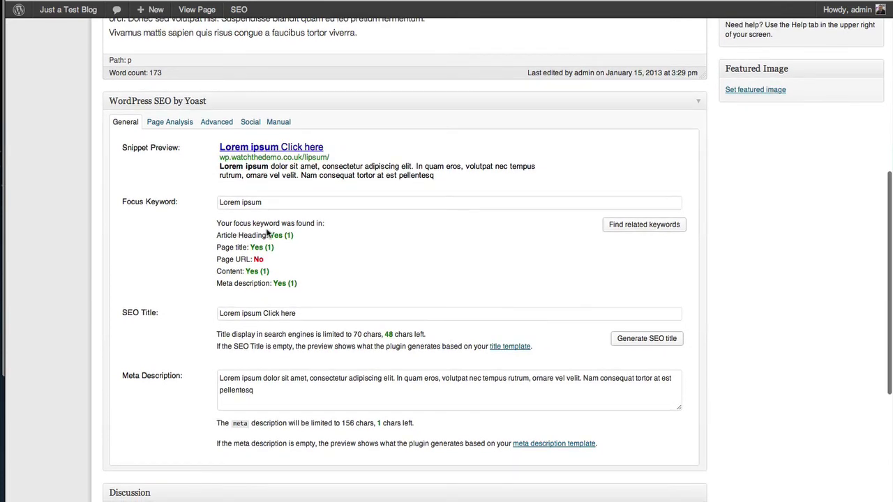
drag(217, 235, 233, 247)
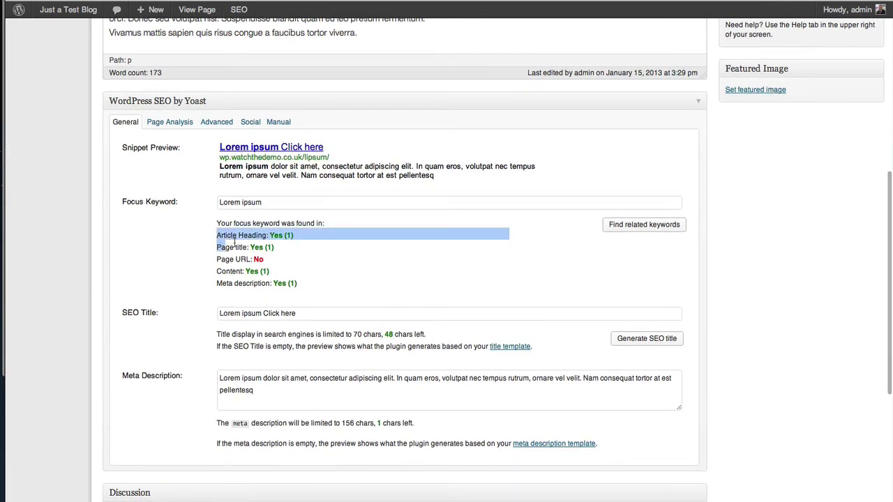
click(296, 240)
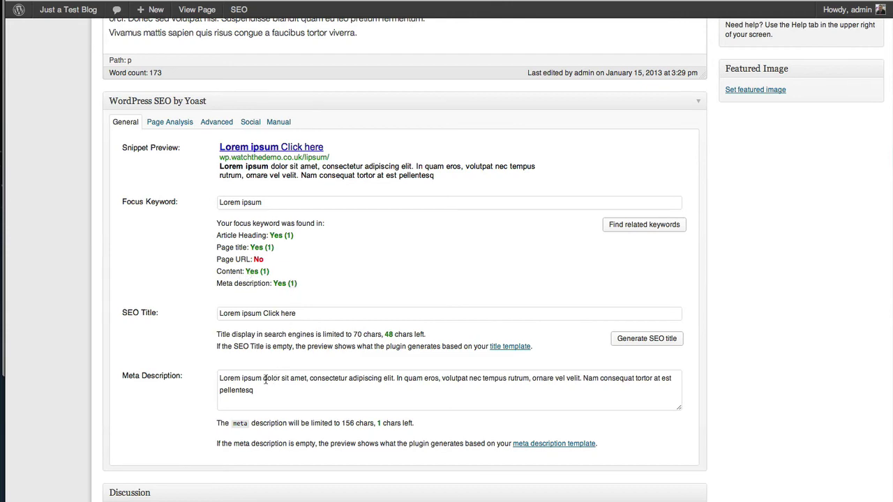
drag(271, 401, 211, 379)
- Change the page's permalink slug to "lorem-ipsum" so that it contains the focus keyword
scroll(349, 209, up, 5)
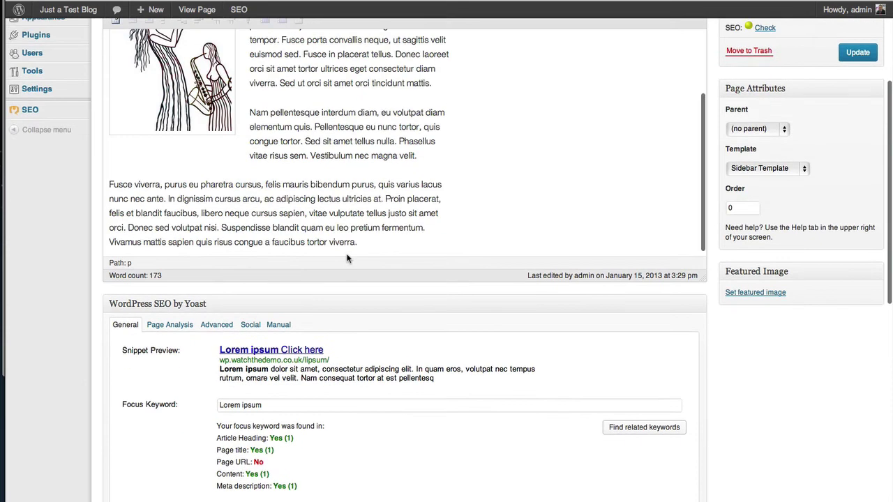
scroll(356, 411, up, 4)
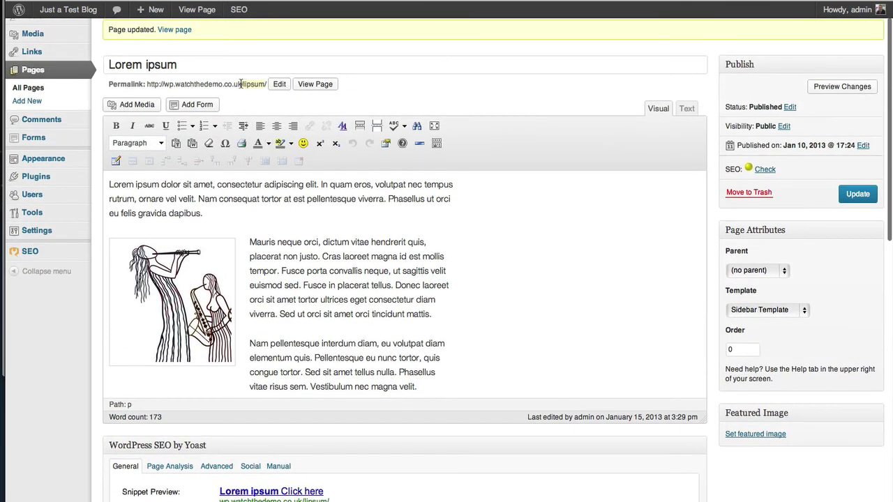
click(283, 88)
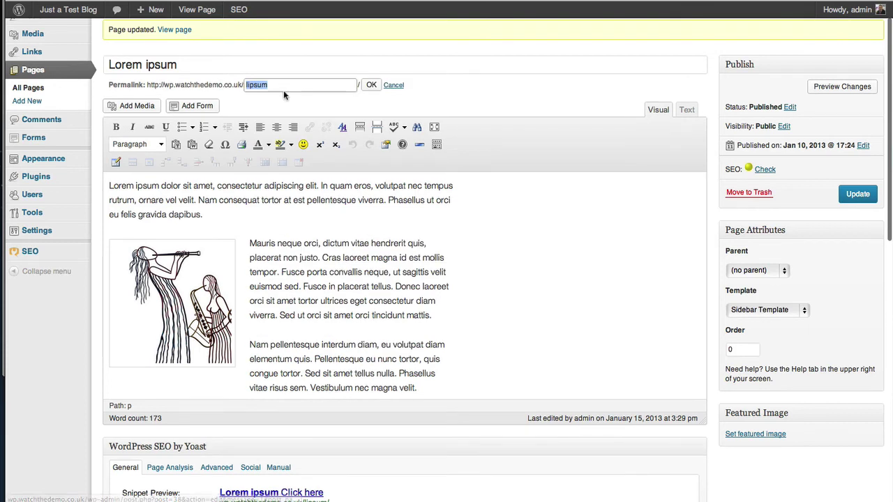
text(Lorem ipsum)
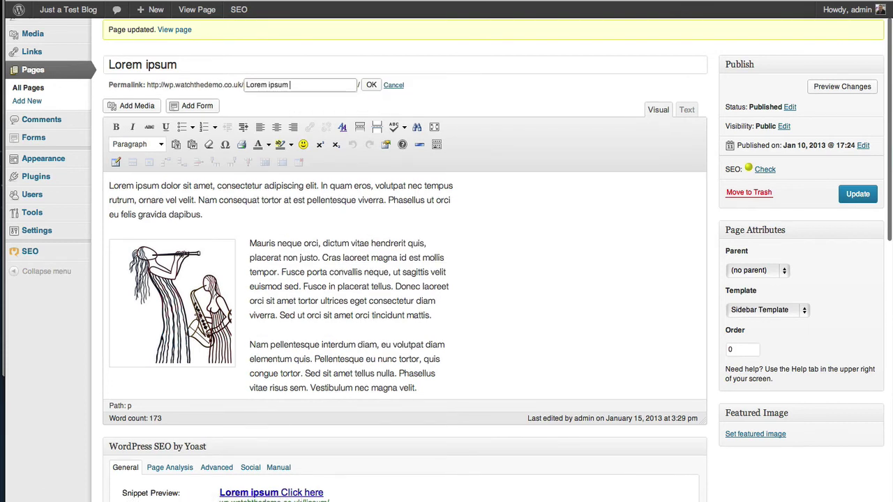
click(268, 84)
key(BackSpace)
text(-)
click(371, 85)
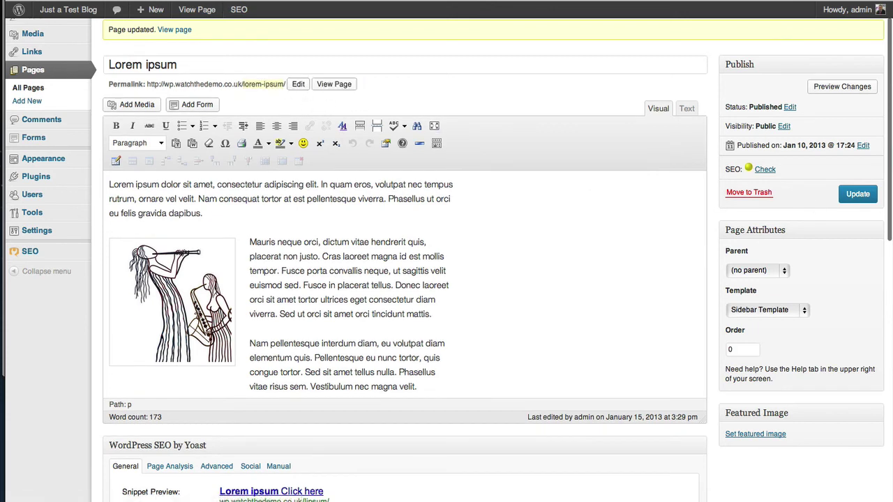
- Update the page with its new permalink and recheck the snippet preview and focus keyword results
click(858, 195)
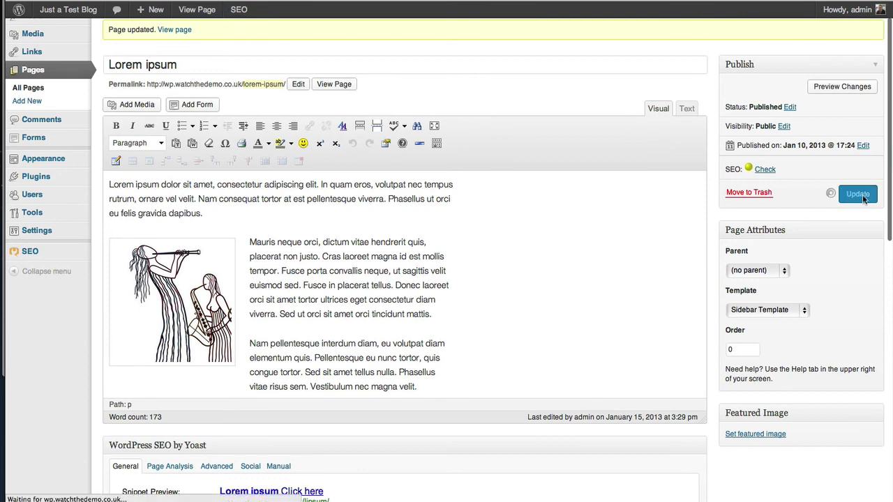
scroll(390, 311, down, 3)
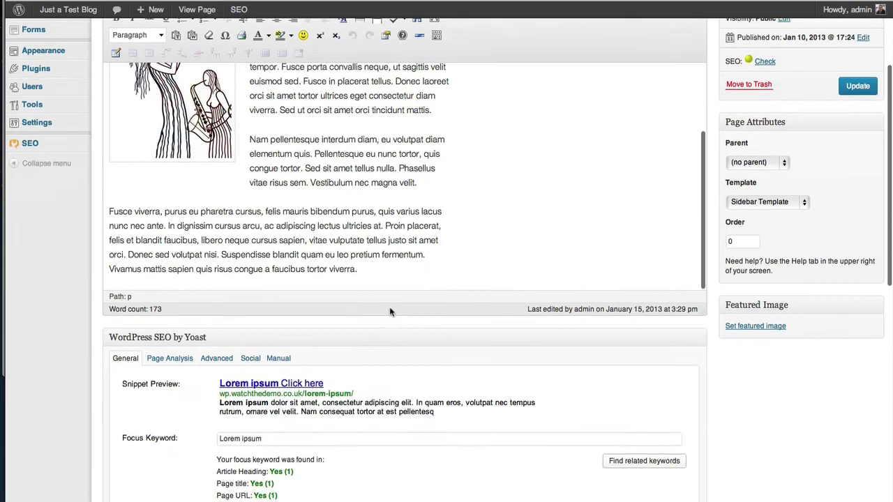
scroll(390, 312, down, 1)
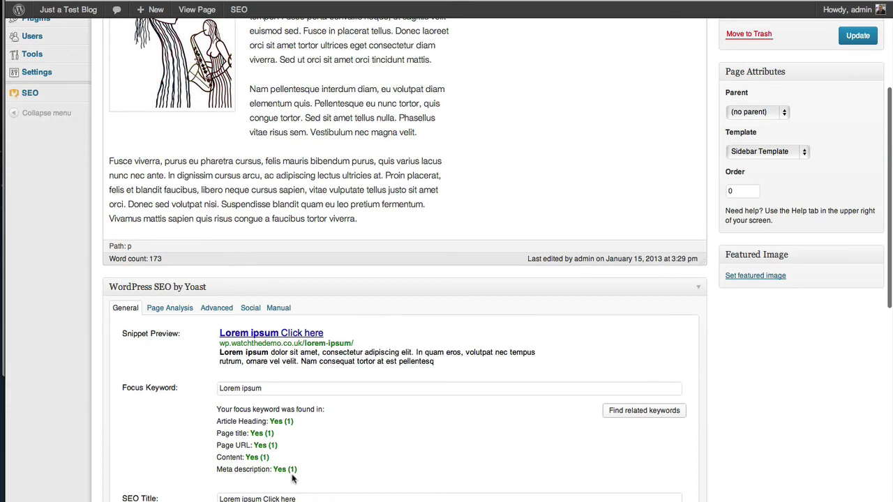
scroll(291, 478, down, 1)
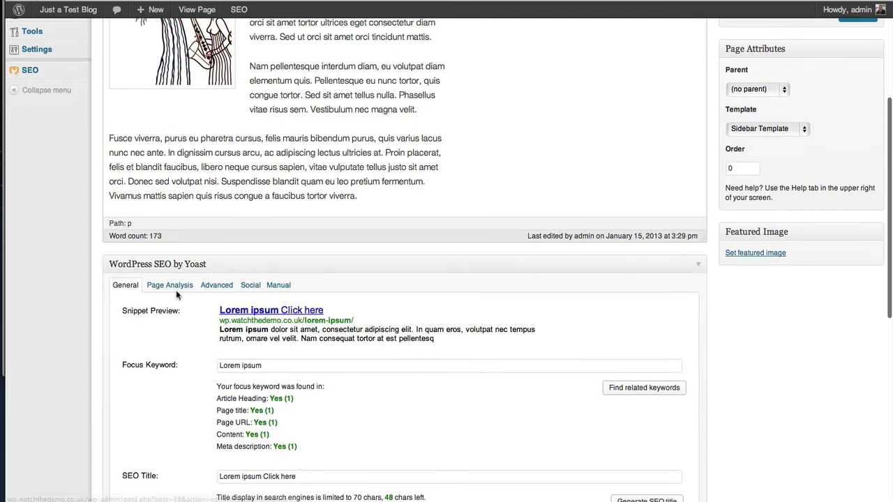
- Examine the page analysis for the lipsum page, from word count and keyword density to title, links and meta description
click(170, 286)
scroll(235, 307, down, 1)
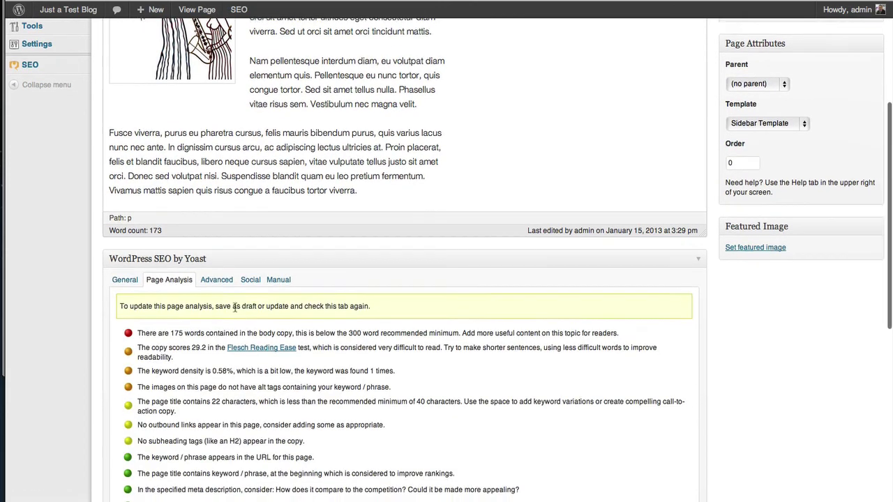
scroll(235, 307, down, 3)
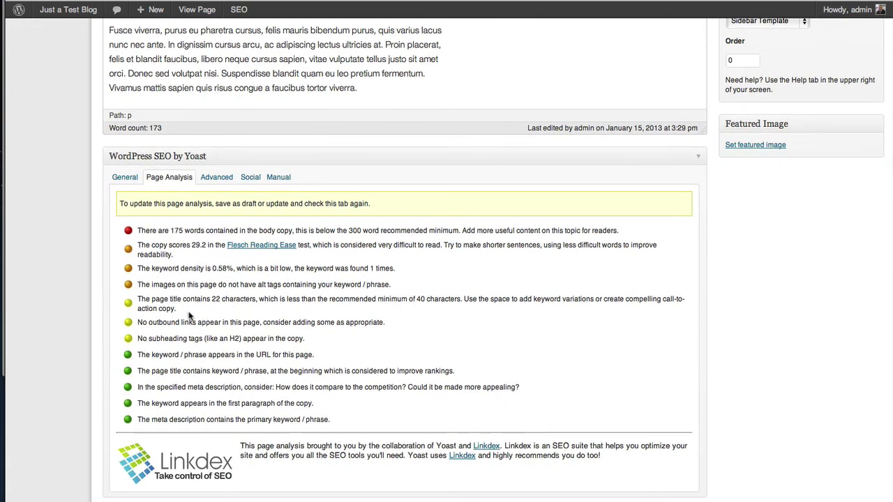
scroll(222, 326, down, 1)
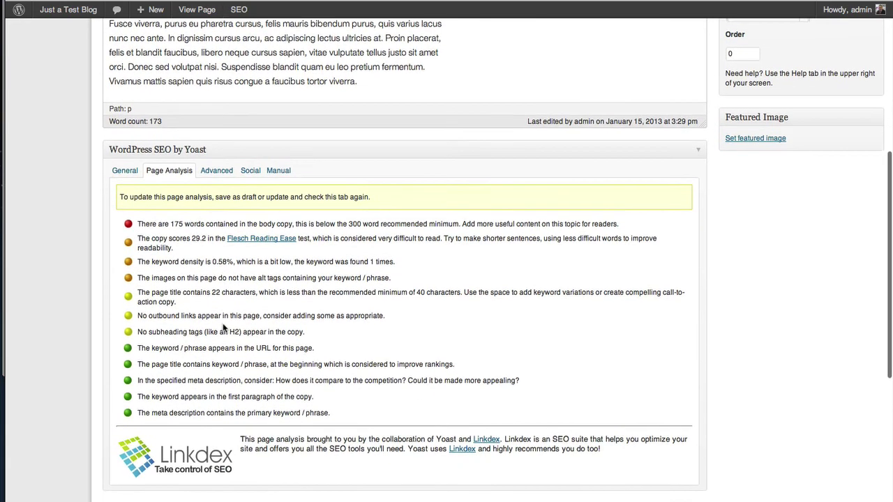
scroll(322, 313, down, 1)
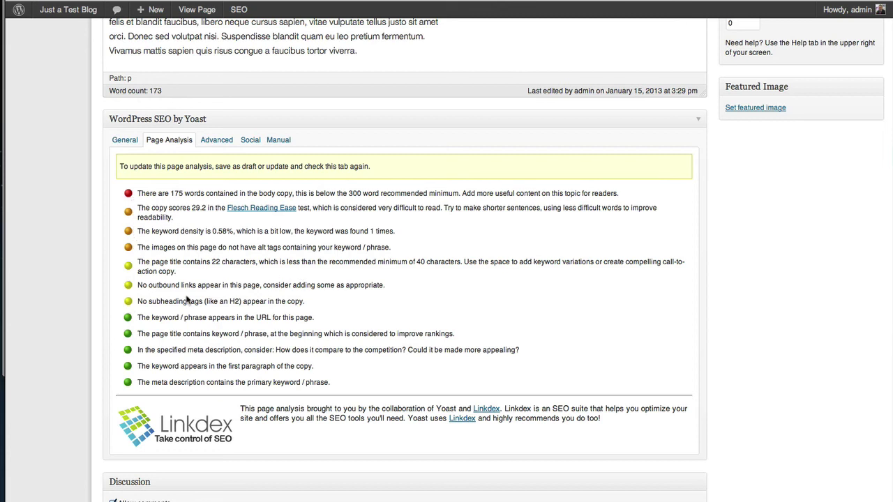
- In the page's advanced SEO settings, set Include in Sitemap to "Never include"
click(217, 141)
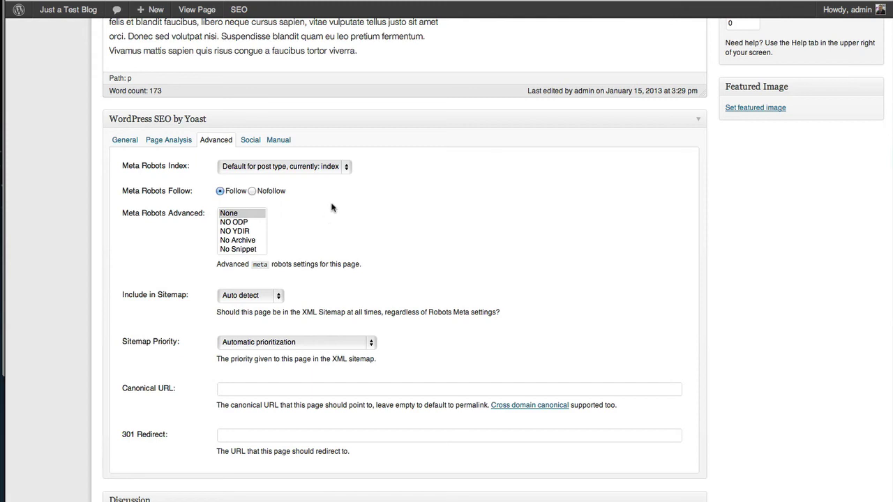
click(275, 296)
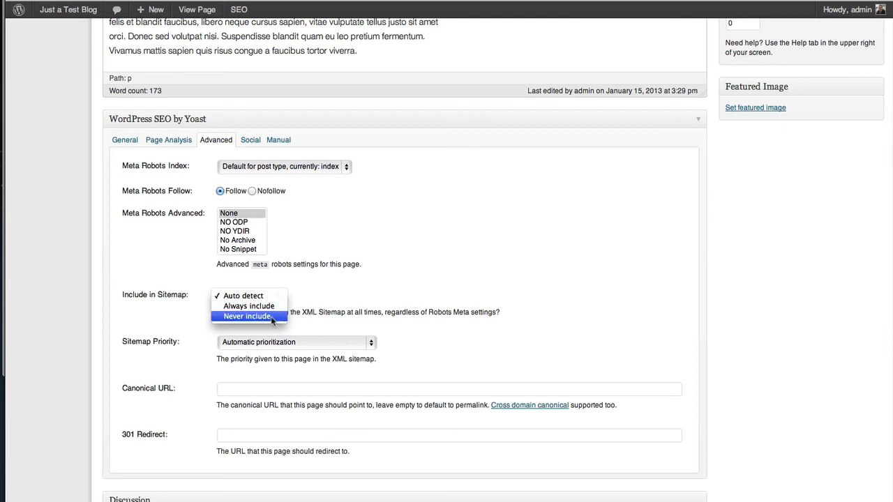
click(260, 318)
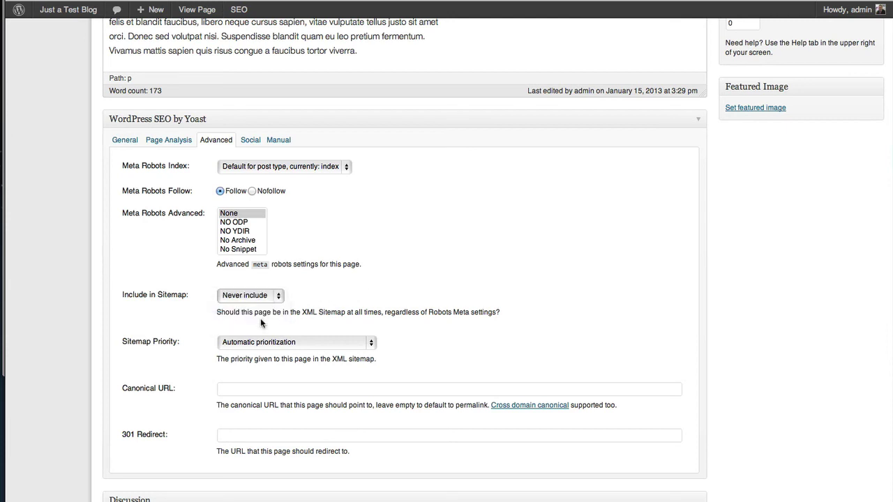
- Try noindex for the page's Meta Robots Index setting, and restore the default for the post type
click(312, 172)
click(440, 213)
click(266, 167)
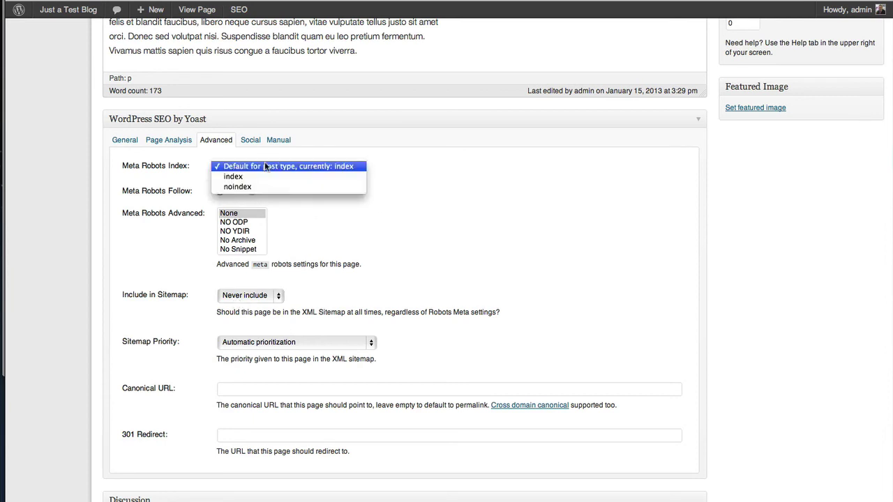
click(251, 187)
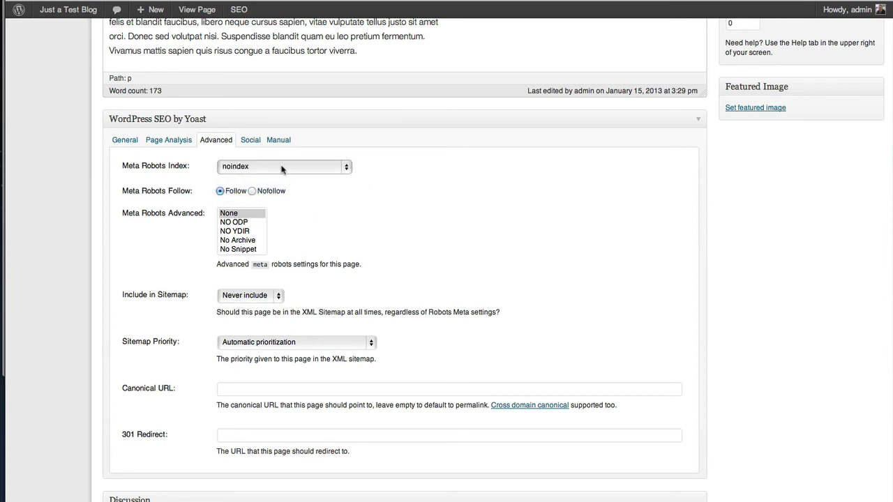
click(282, 170)
click(283, 147)
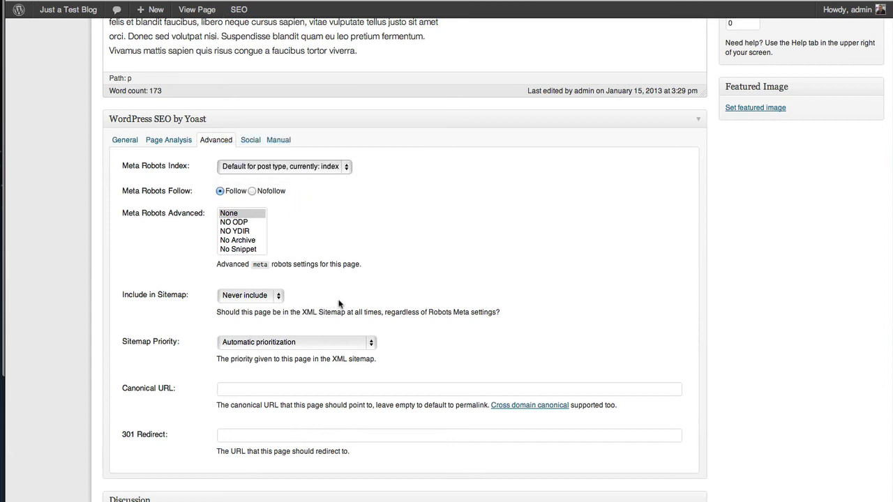
- Review the page's Facebook and Google+ description fields and the SEO plugin's manual videos
click(250, 141)
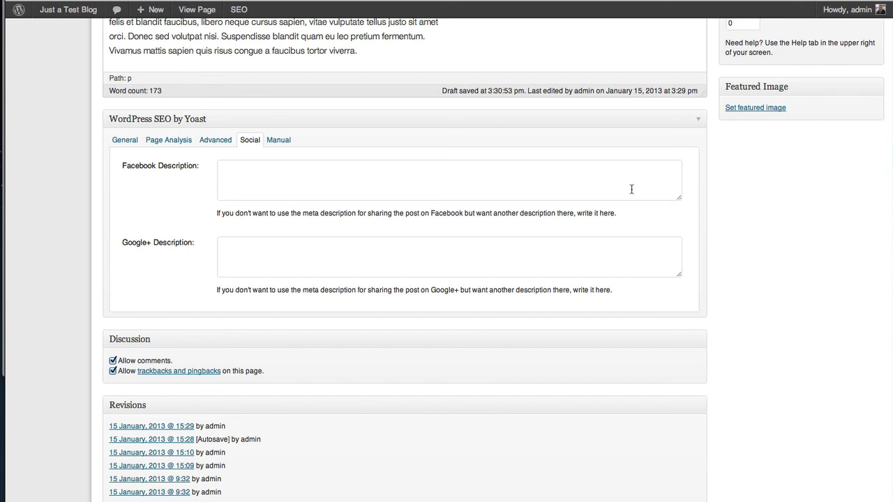
click(279, 141)
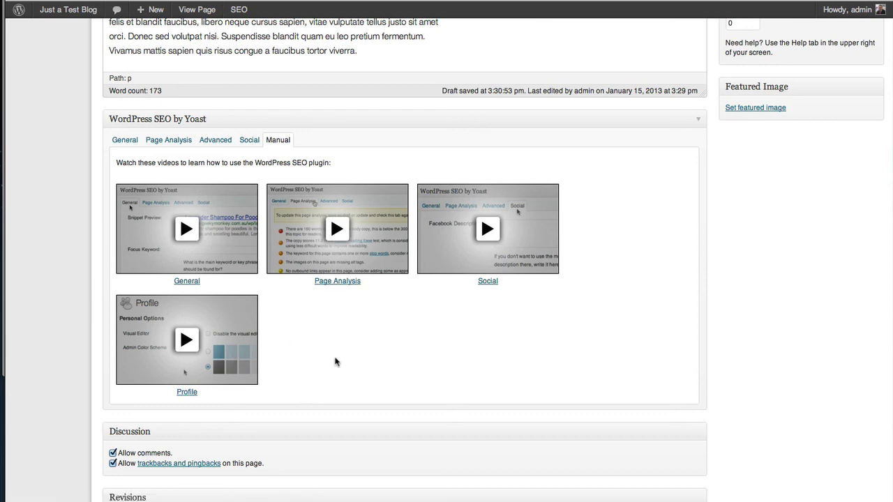
- Leave the page editor and open the list of all pages
scroll(335, 360, up, 3)
scroll(508, 223, up, 3)
scroll(508, 279, up, 3)
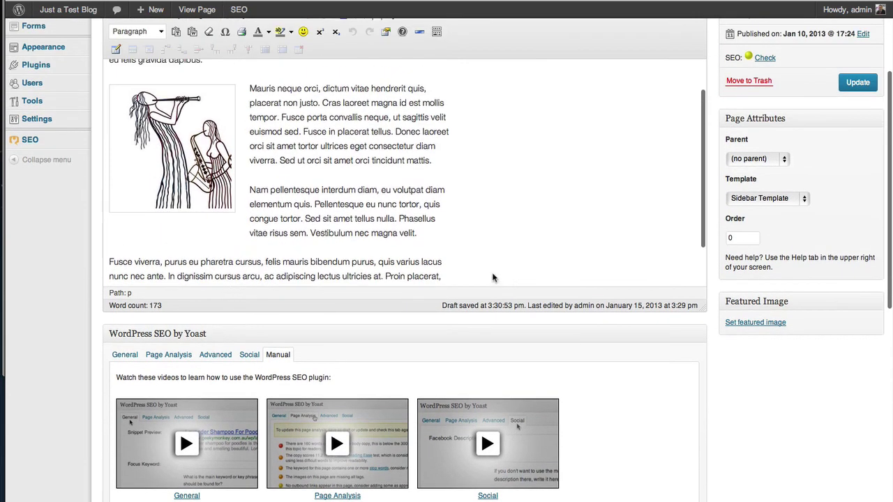
scroll(654, 418, up, 3)
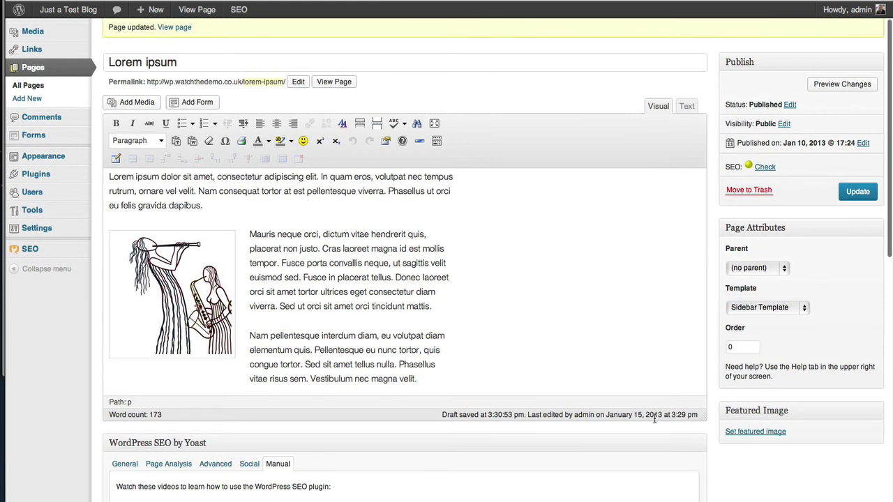
scroll(653, 417, up, 1)
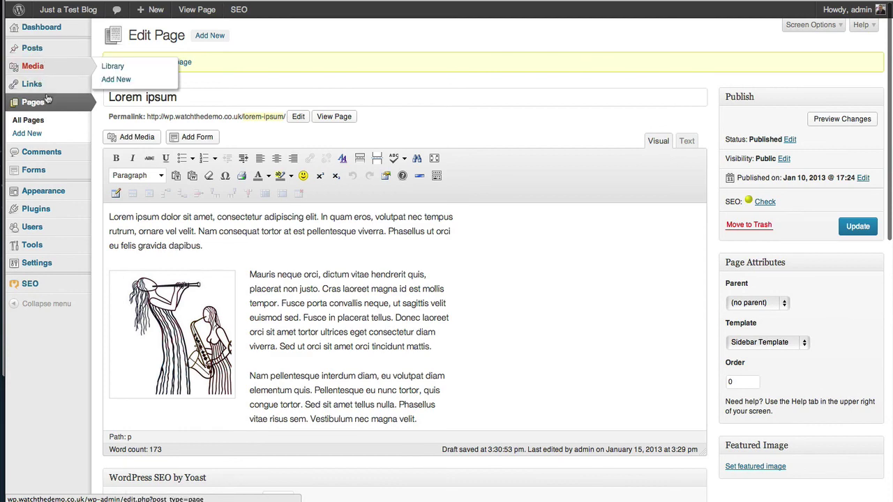
click(49, 124)
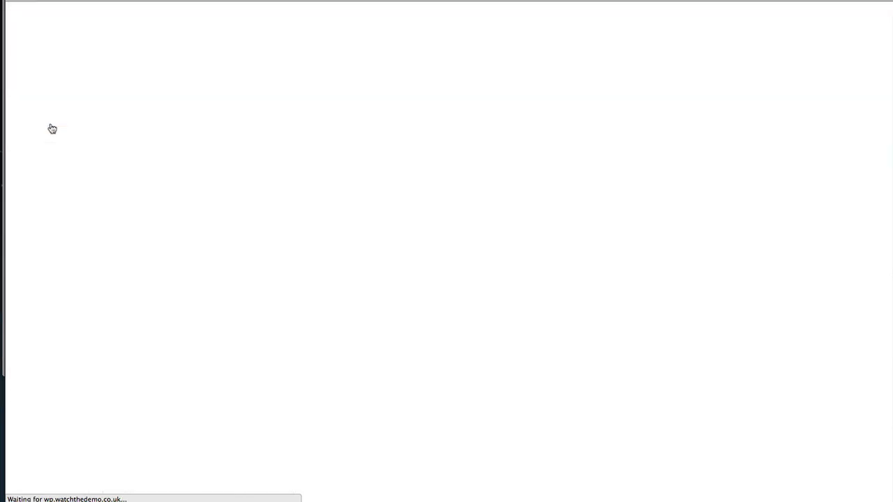